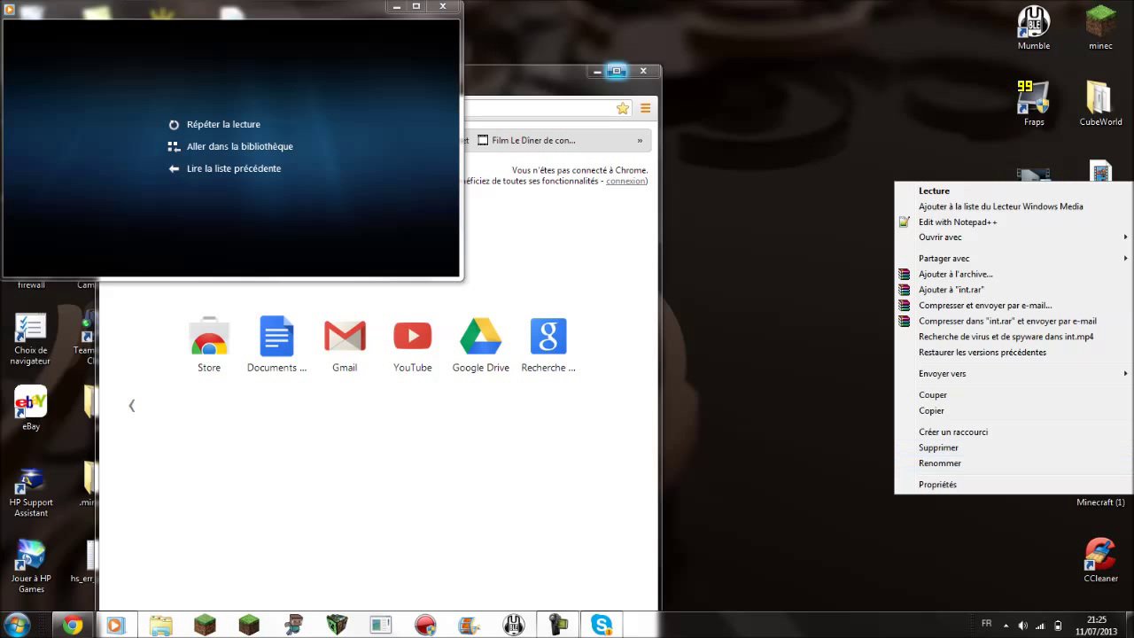
- Rename the desktop video file int to intro and maximize the Chrome window
{"action": "type", "text": "intro"}
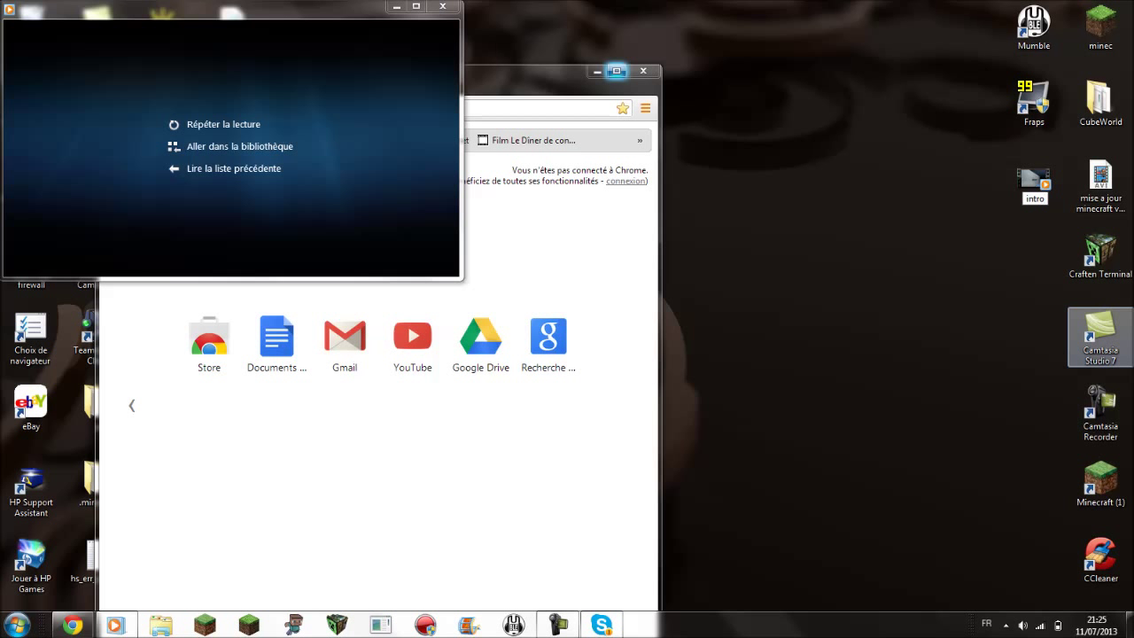
{"action": "key", "text": "Return"}
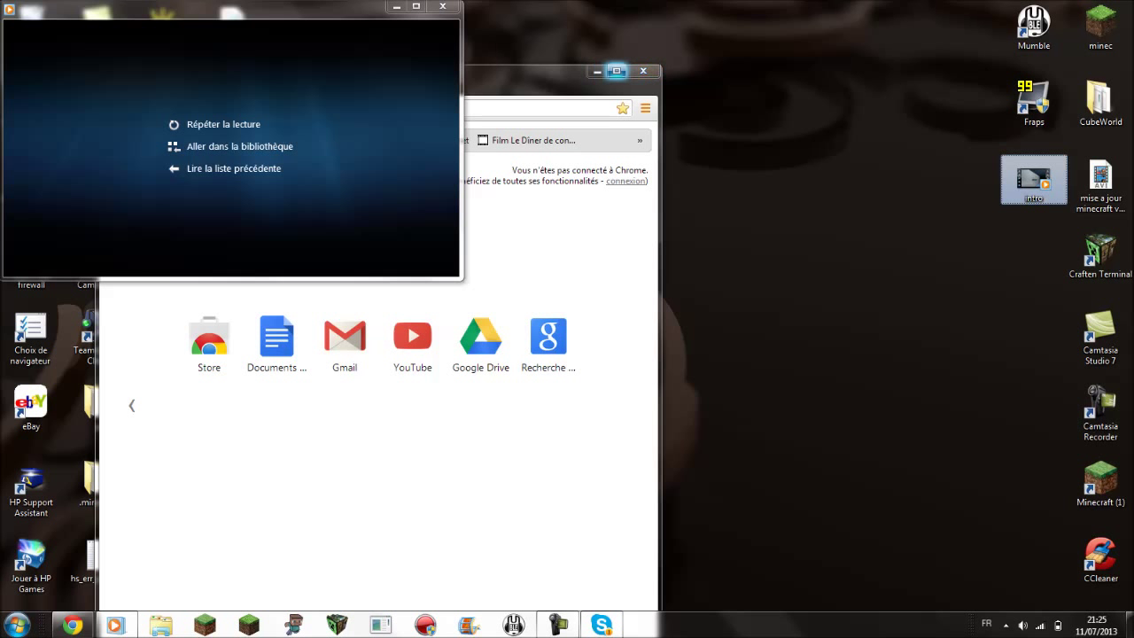
{"action": "left_click", "coordinate": [617, 71]}
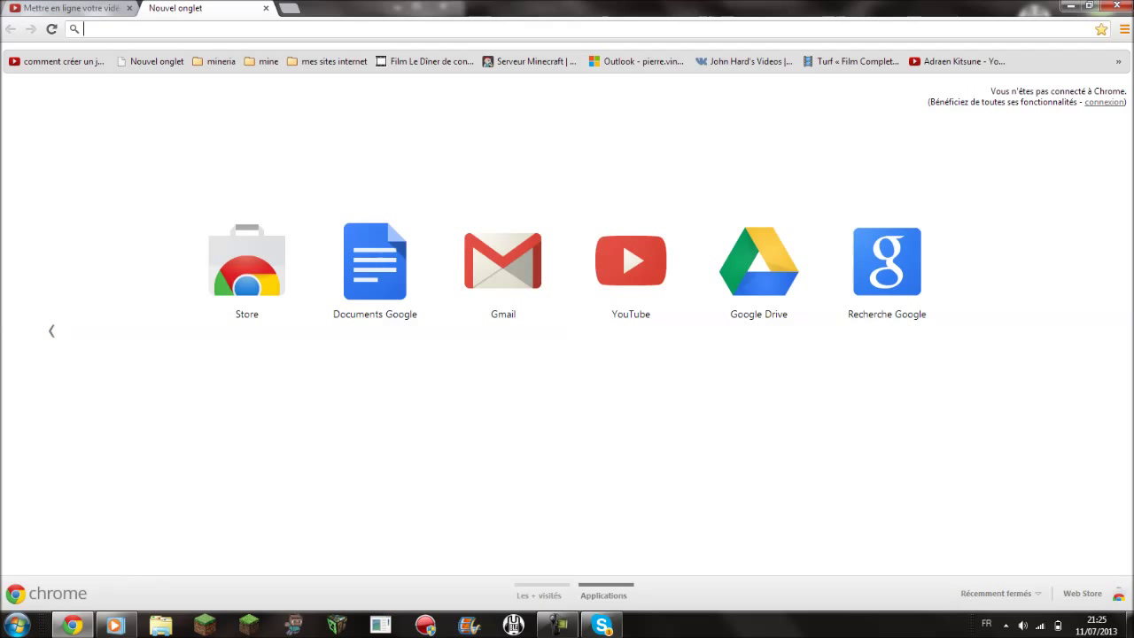
- Go to flixpress.com in the new Chrome tab
{"action": "type", "text": "f"}
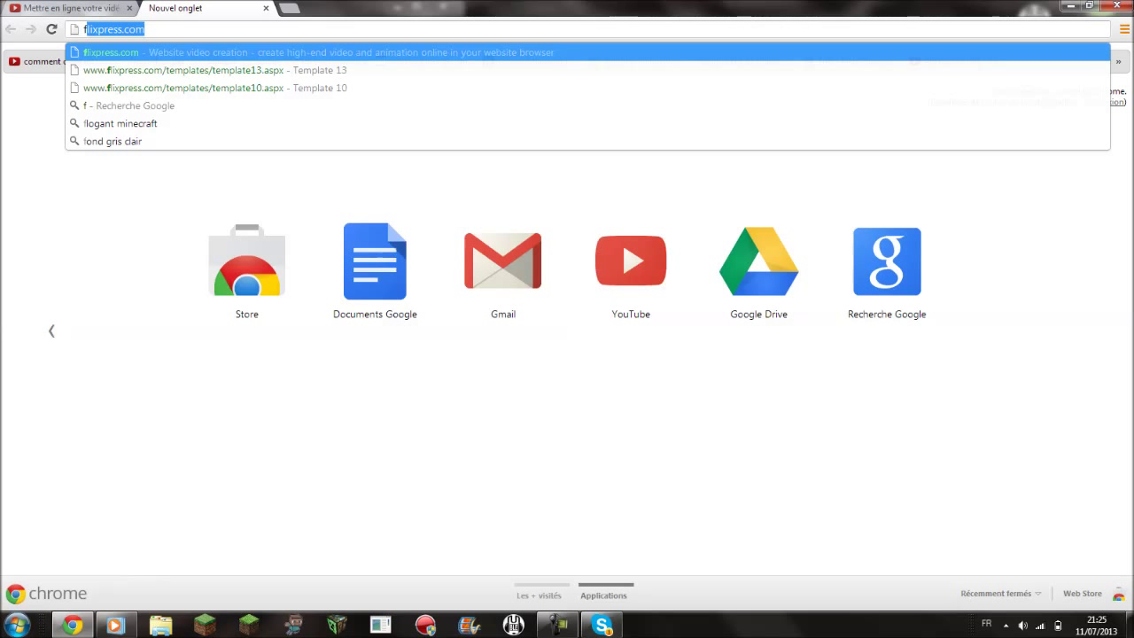
{"action": "type", "text": "lixpress.com"}
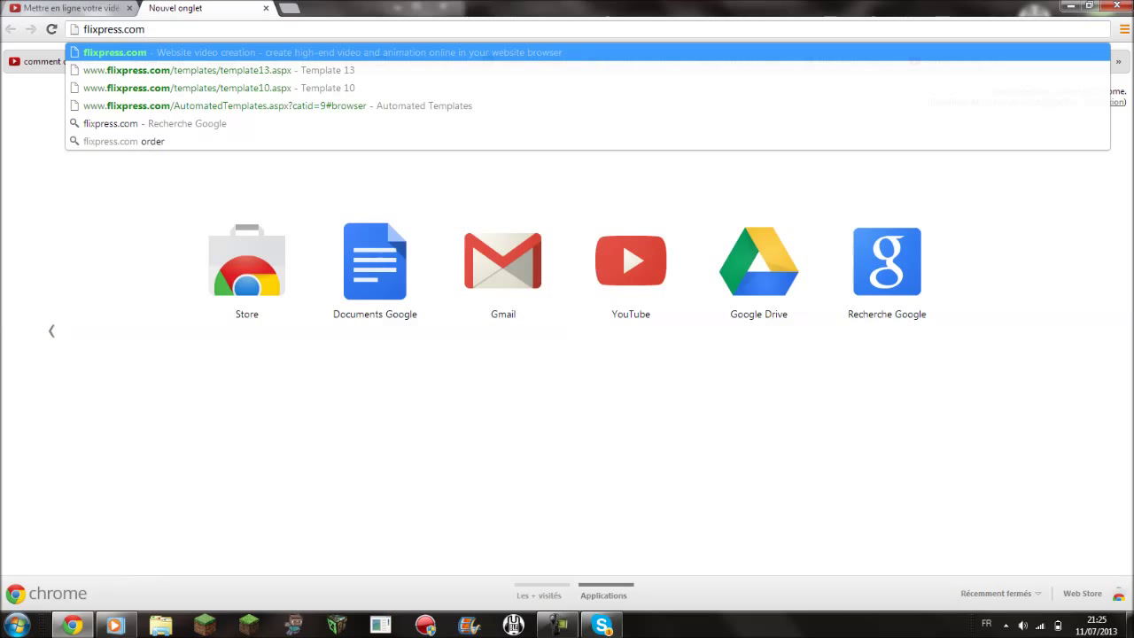
{"action": "key", "text": "Return"}
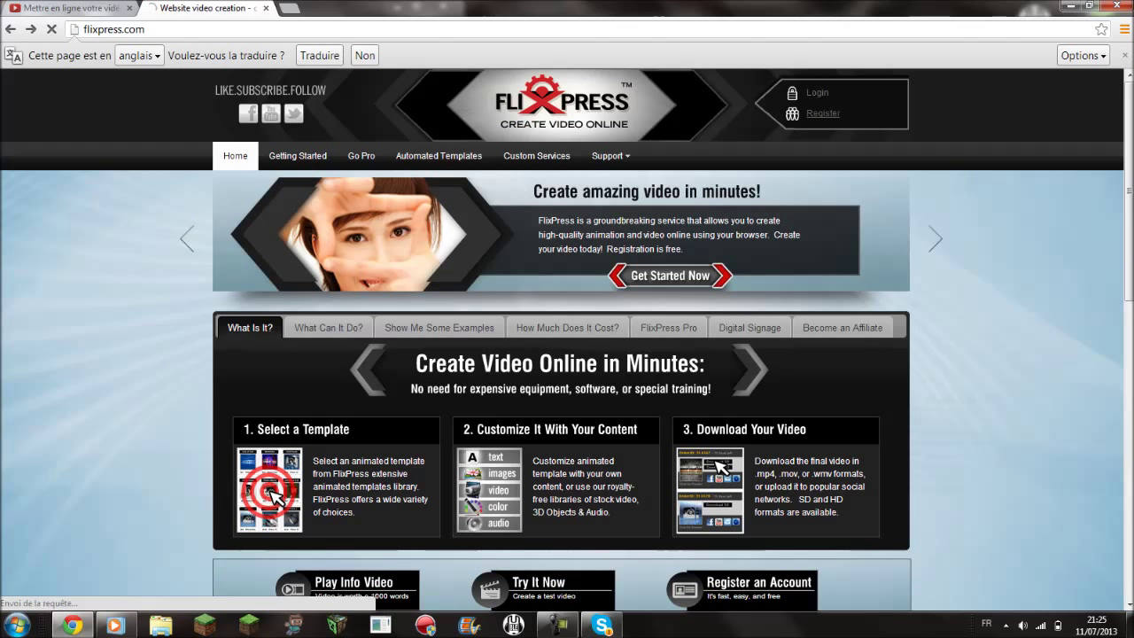
- Log in to FlixPress with the account username and password
{"action": "left_click", "coordinate": [817, 92]}
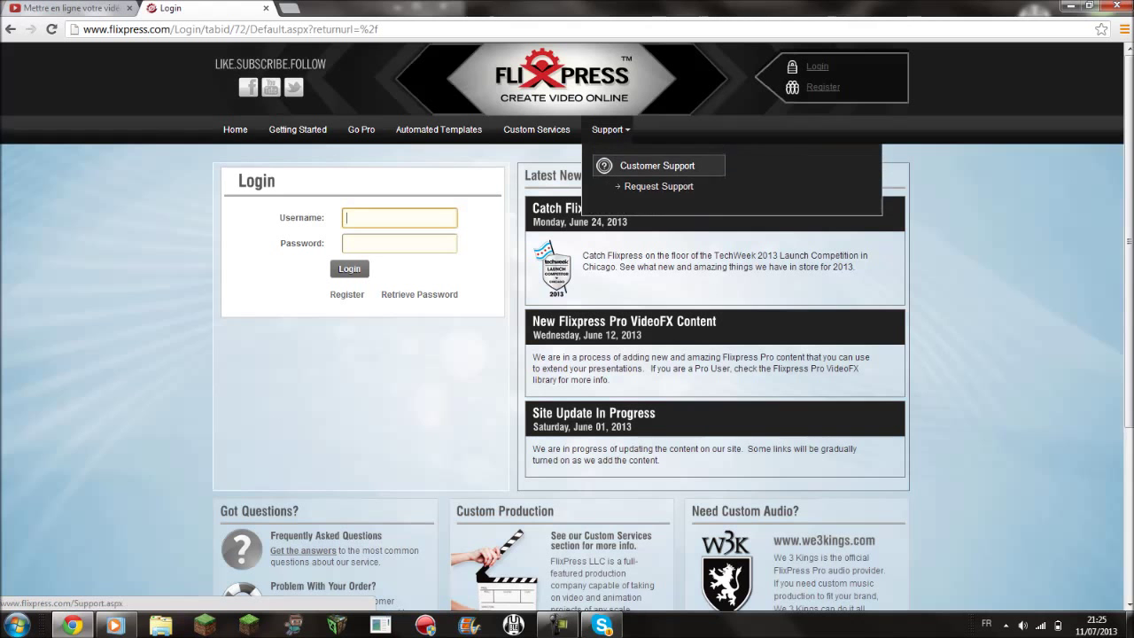
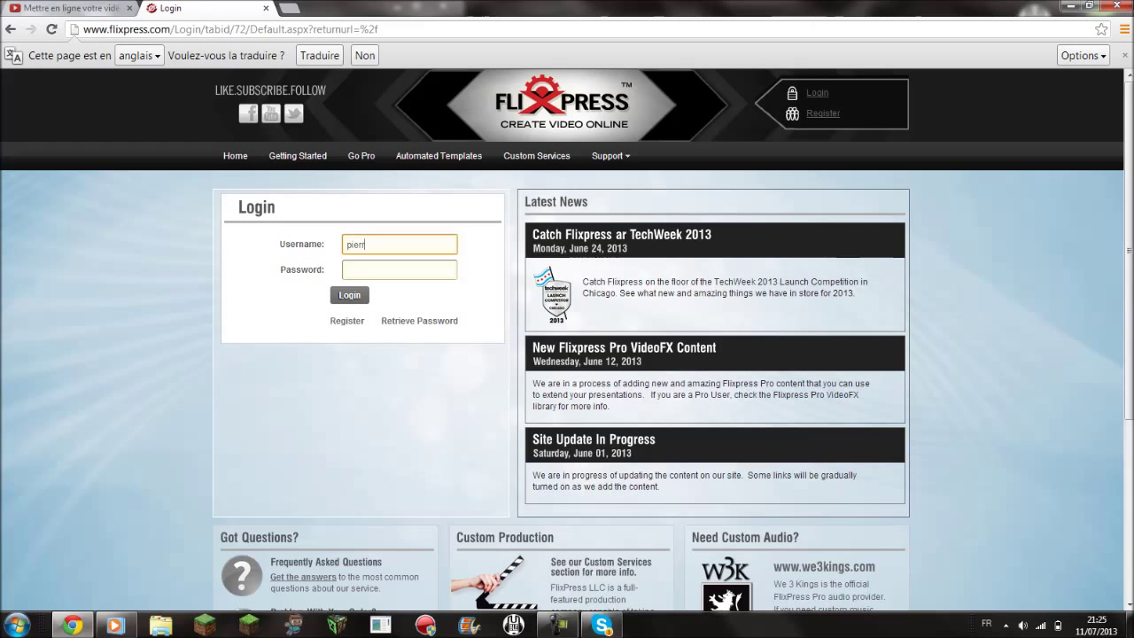
{"action": "left_click", "coordinate": [399, 269]}
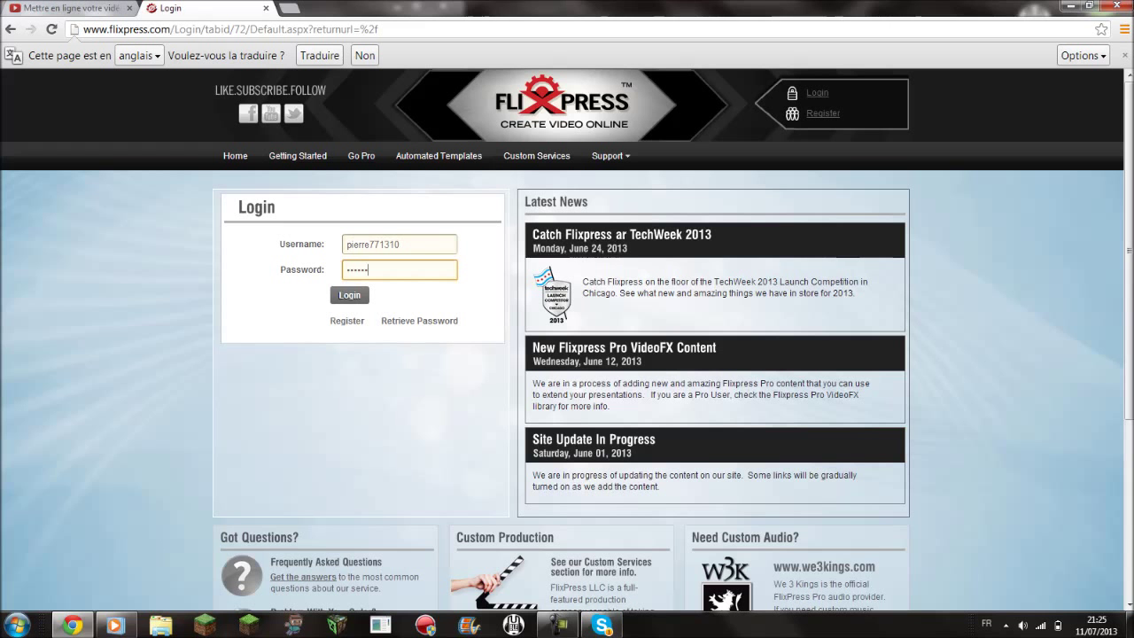
{"action": "key", "text": "Return"}
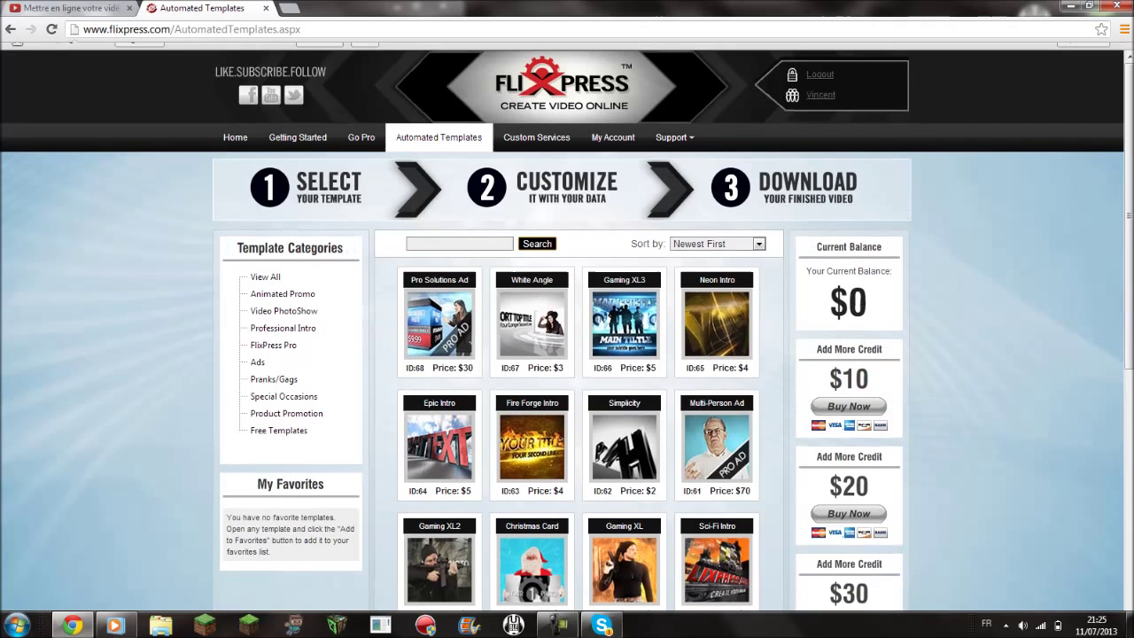
- Filter the Automated Templates catalogue to the Free Templates category and browse the list
{"action": "scroll", "coordinate": [567, 354], "scroll_direction": "down", "scroll_amount": 3}
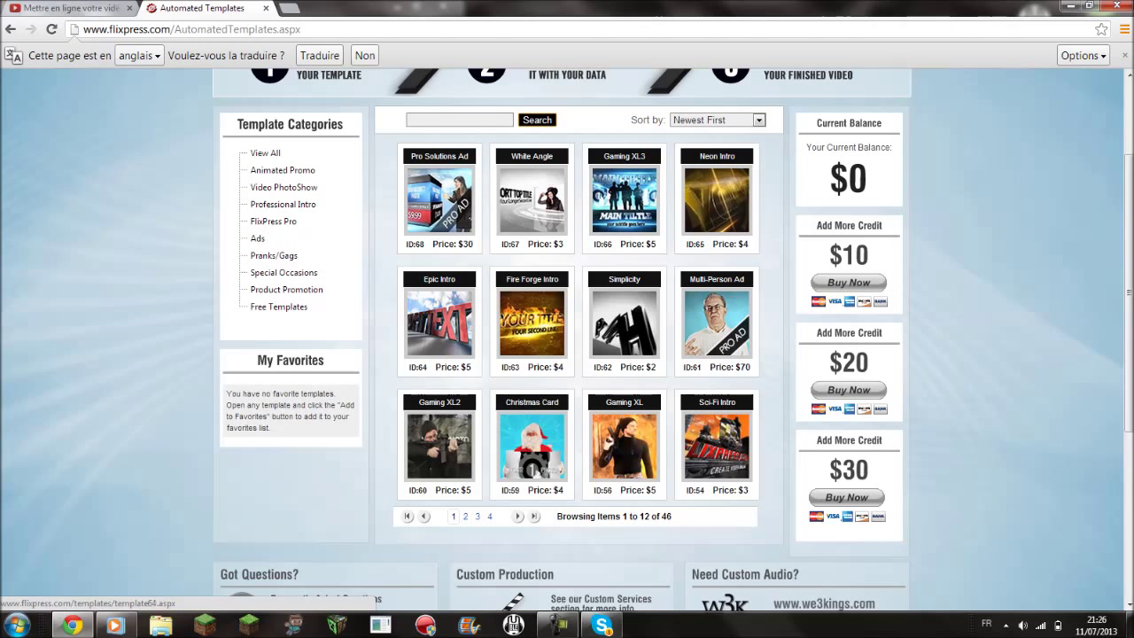
{"action": "scroll", "coordinate": [279, 307], "scroll_direction": "up", "scroll_amount": 2}
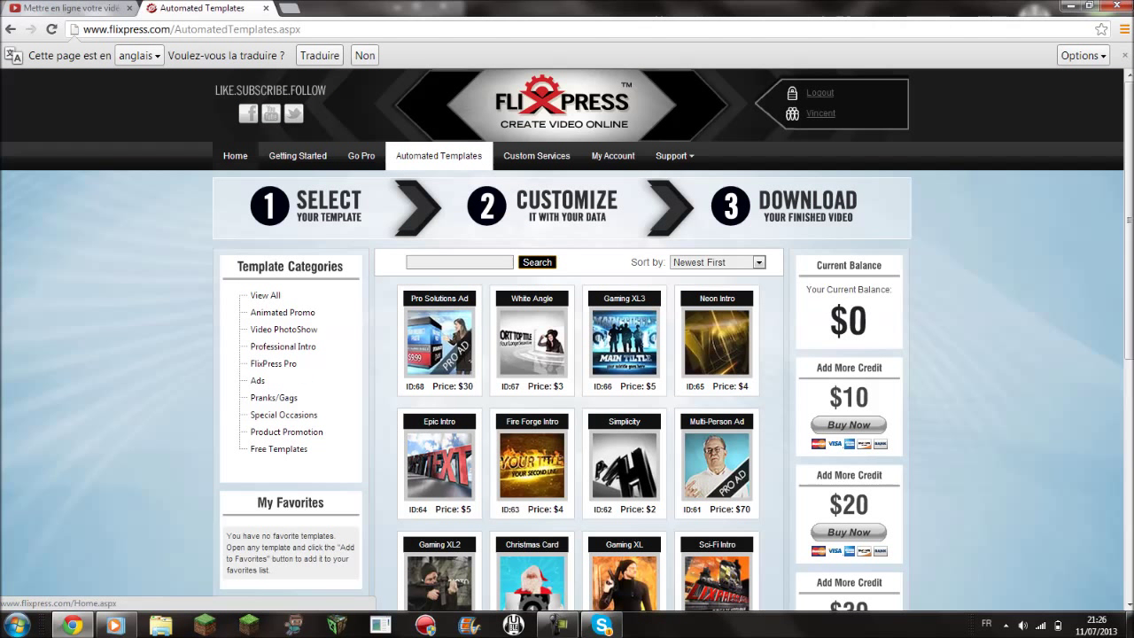
{"action": "left_click", "coordinate": [235, 155]}
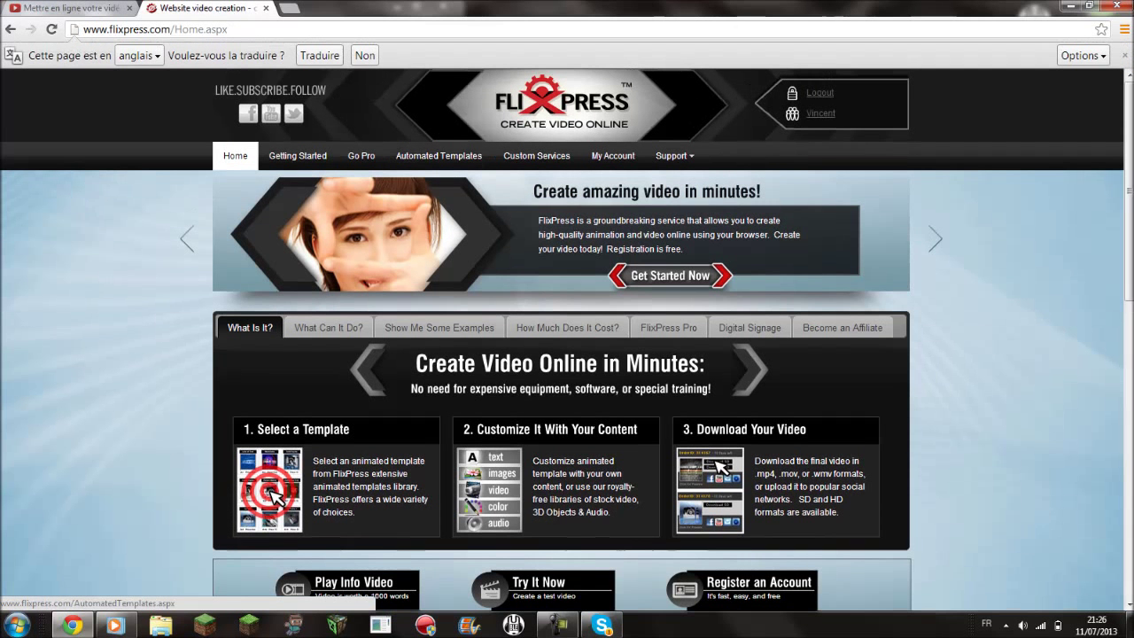
{"action": "left_click", "coordinate": [439, 155]}
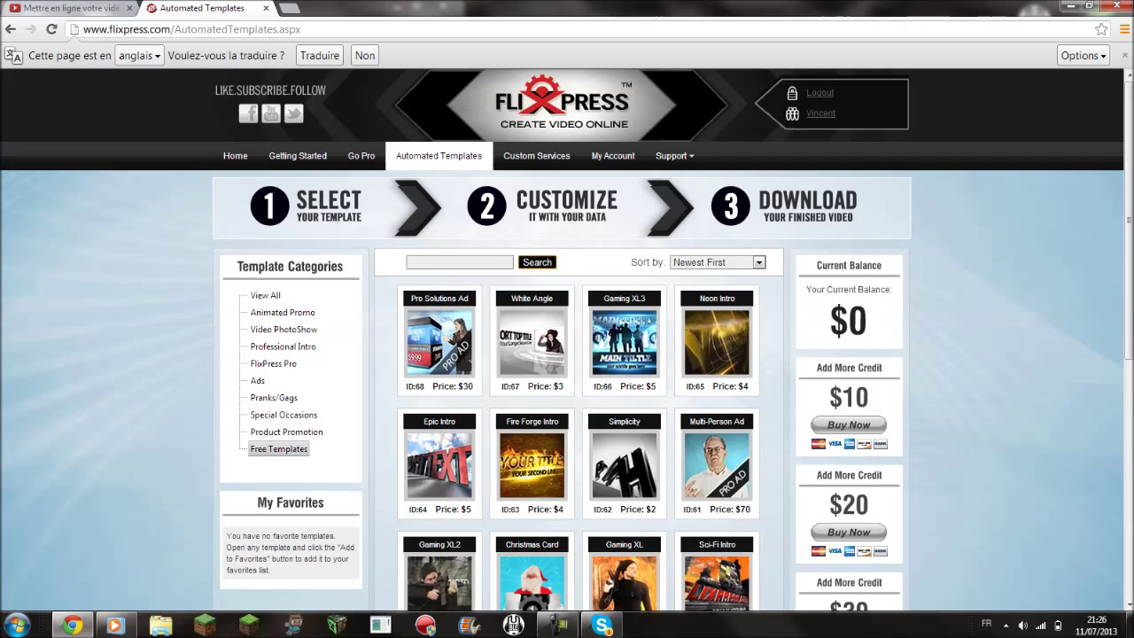
{"action": "left_click", "coordinate": [278, 448]}
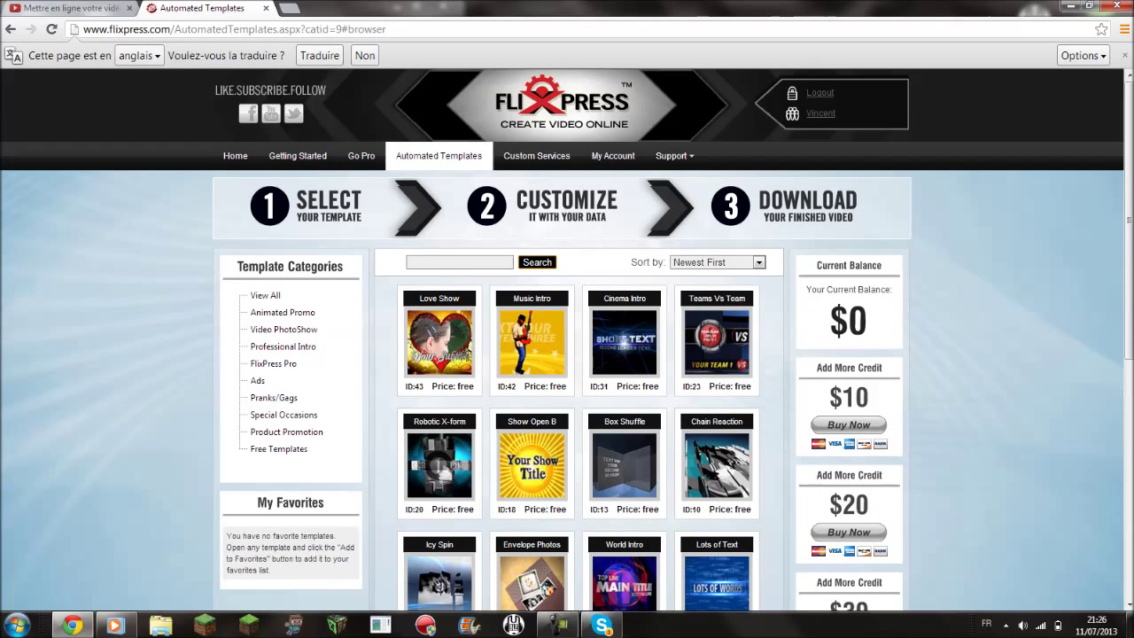
{"action": "scroll", "coordinate": [532, 372], "scroll_direction": "down", "scroll_amount": 3}
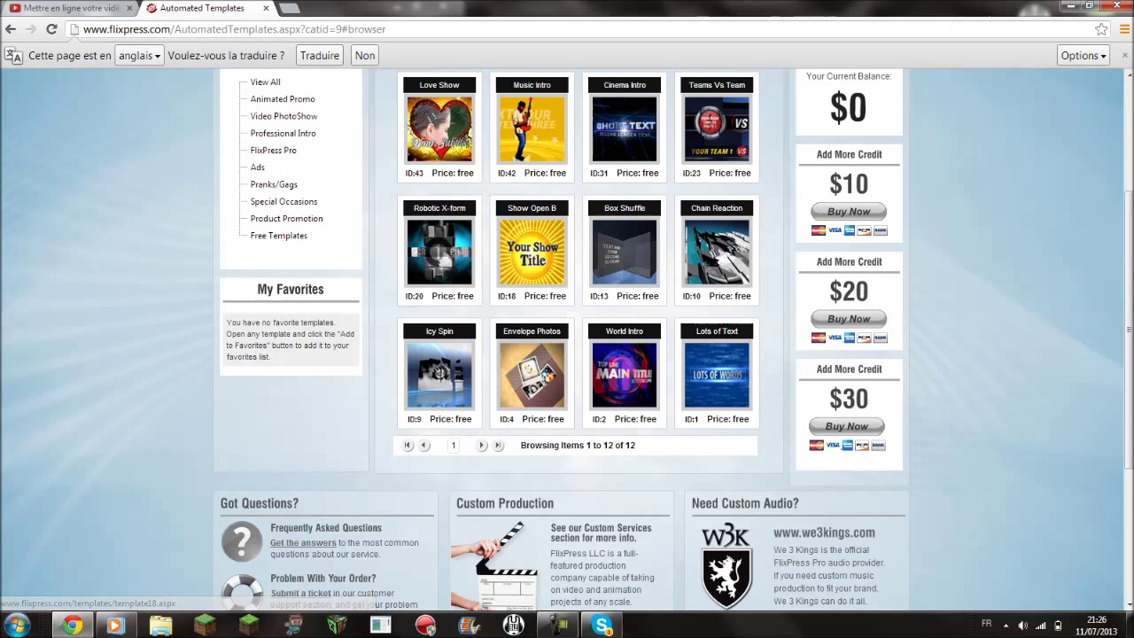
- Preview the Music Intro, Cinema Intro, Teams Vs Team and Chain Reaction templates, then open Box Shuffle T13
{"action": "left_click", "coordinate": [532, 375]}
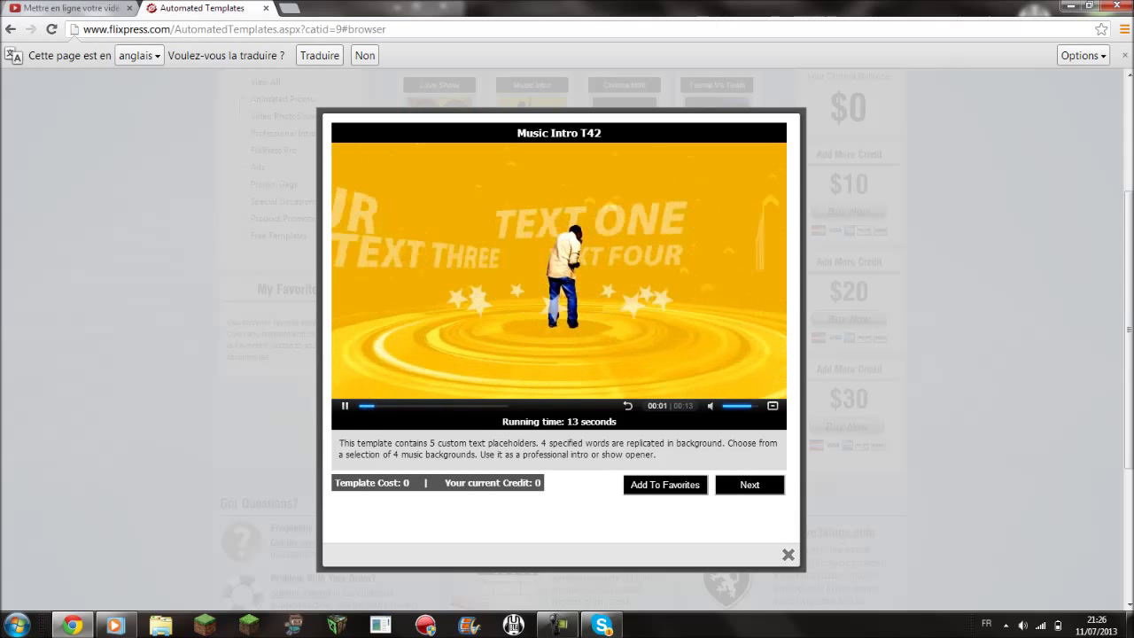
{"action": "left_click", "coordinate": [788, 555]}
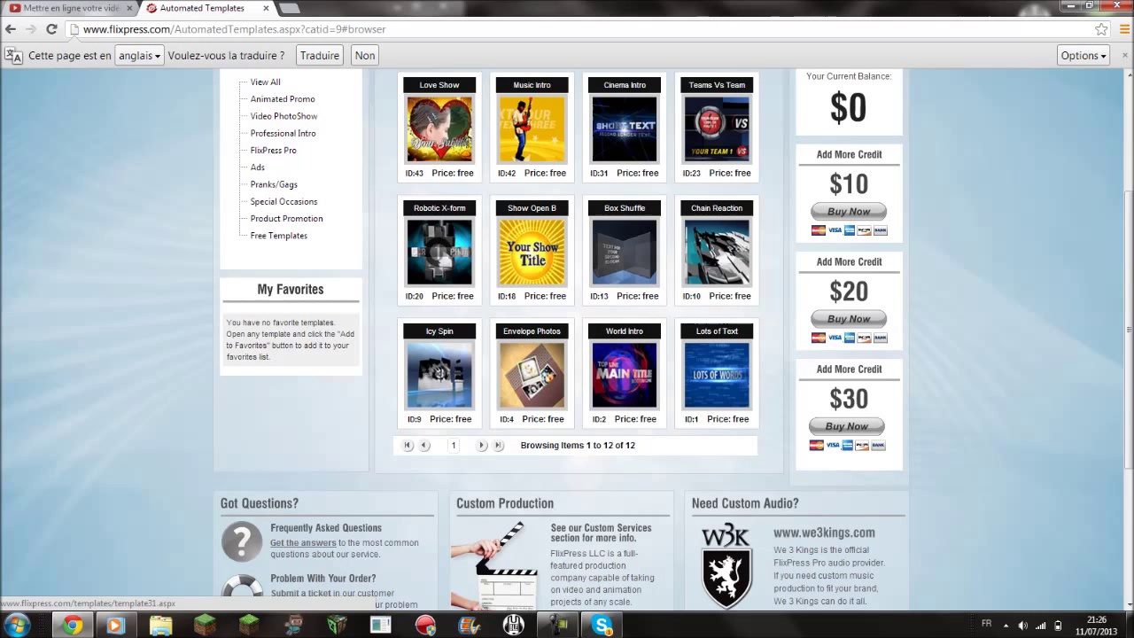
{"action": "left_click", "coordinate": [625, 129]}
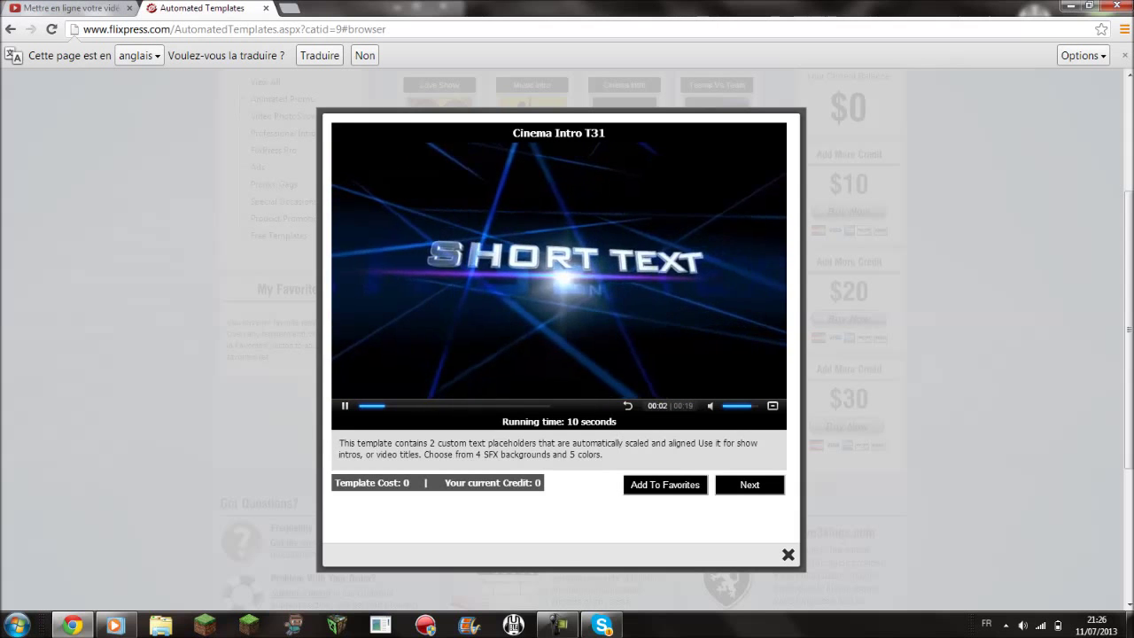
{"action": "left_click", "coordinate": [787, 554]}
{"action": "left_click", "coordinate": [714, 121]}
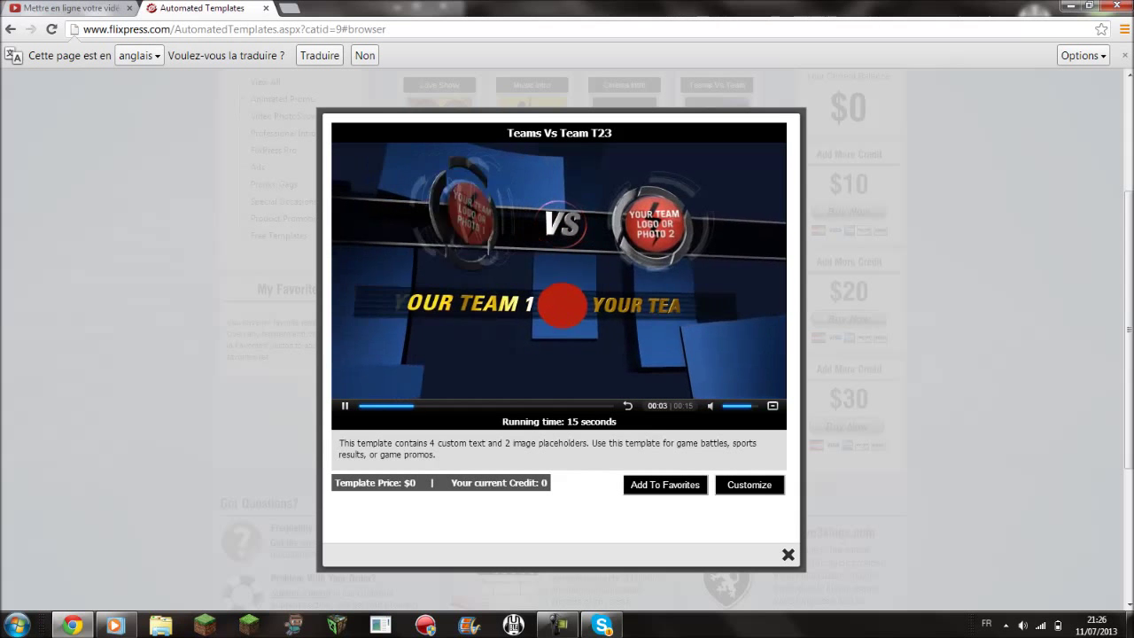
{"action": "key", "text": "Escape"}
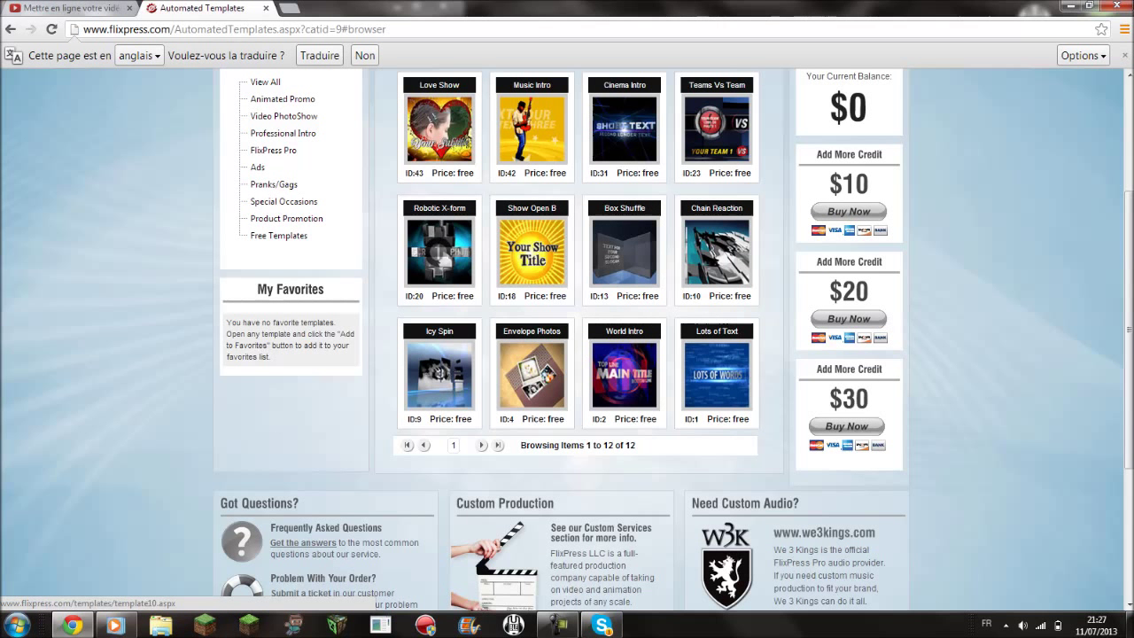
{"action": "left_click", "coordinate": [716, 252]}
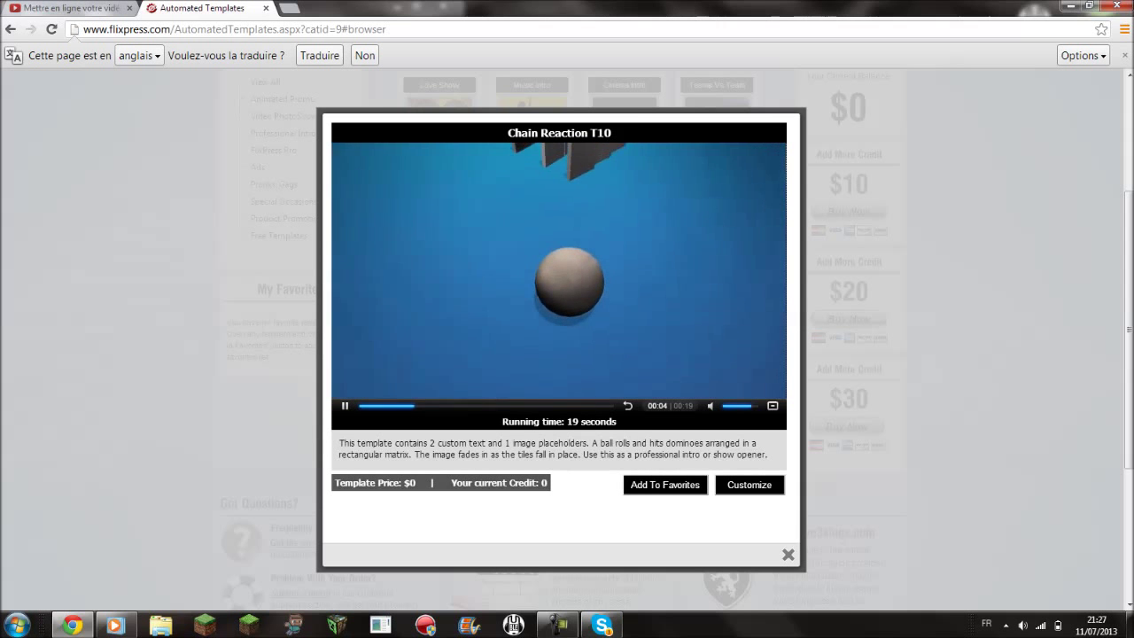
{"action": "key", "text": "Escape"}
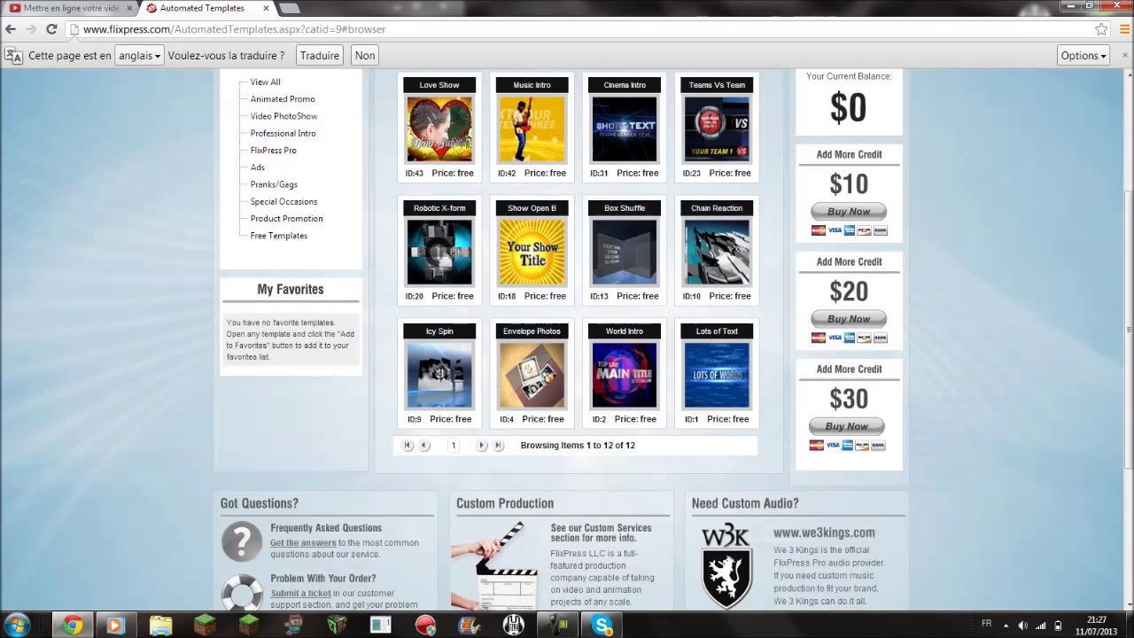
{"action": "left_click", "coordinate": [625, 253]}
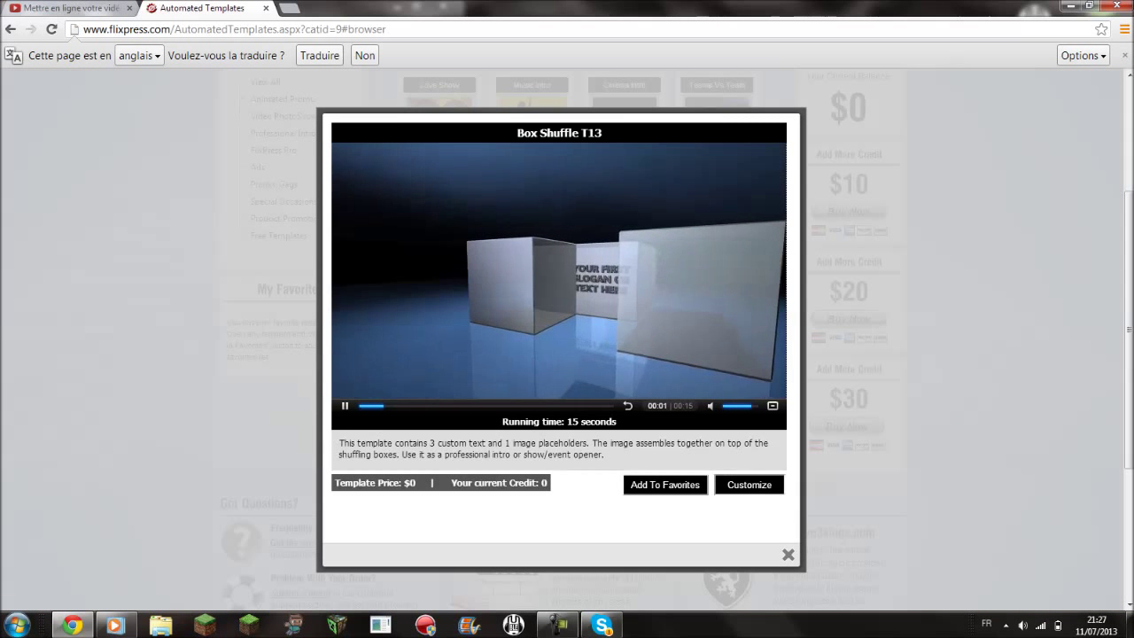
- Start customizing the Box Shuffle template, agreeing to the customization terms
{"action": "left_click", "coordinate": [750, 485]}
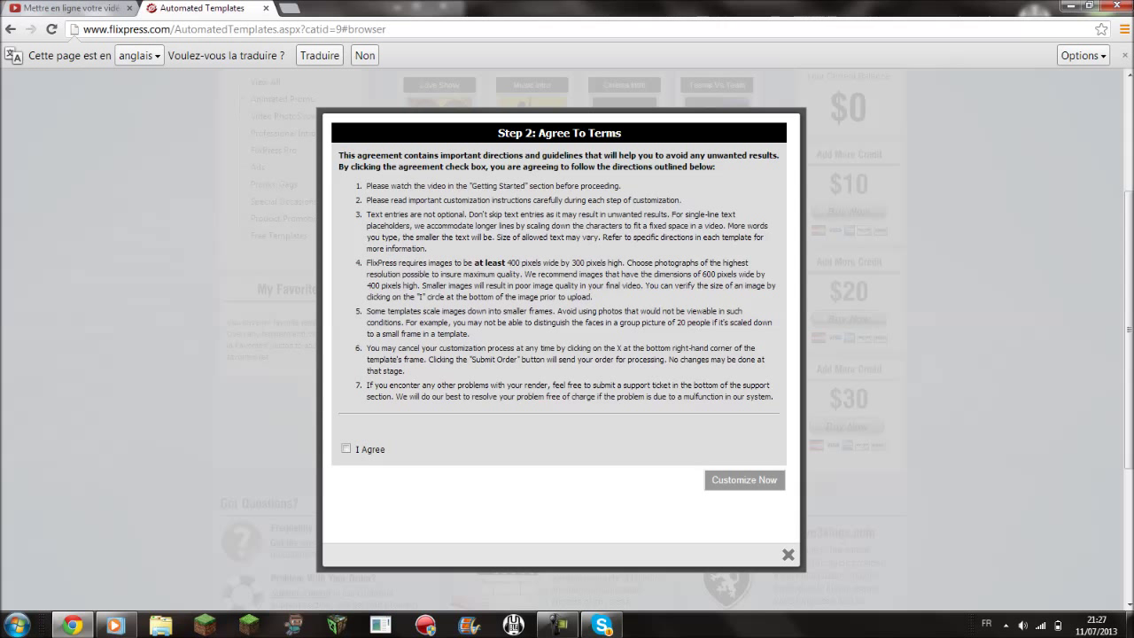
{"action": "left_click", "coordinate": [346, 448]}
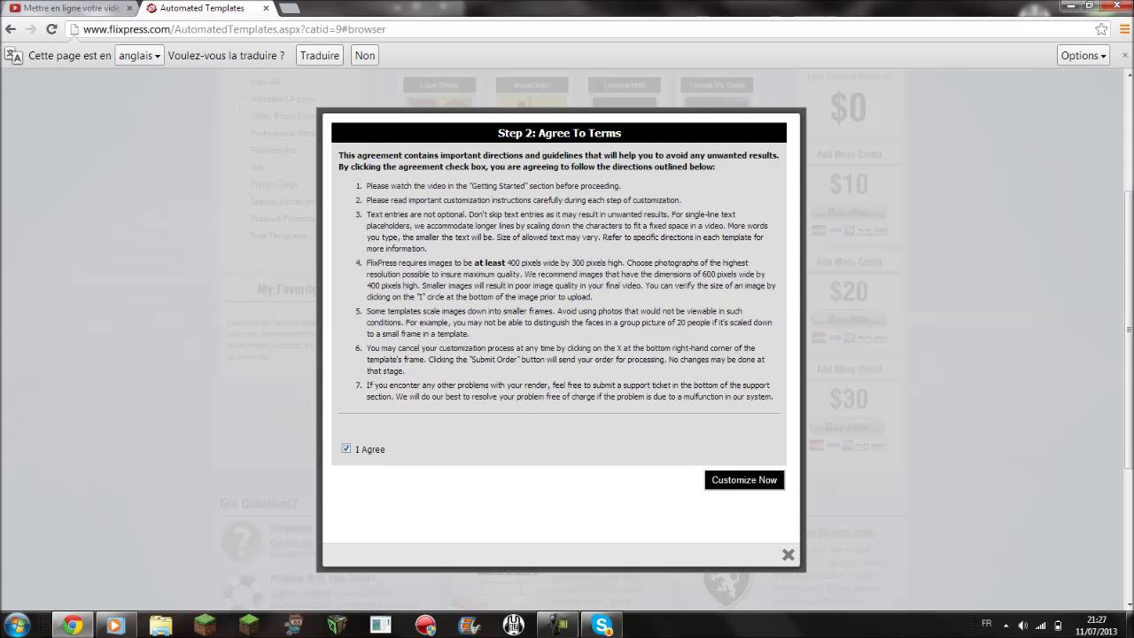
{"action": "left_click", "coordinate": [745, 479]}
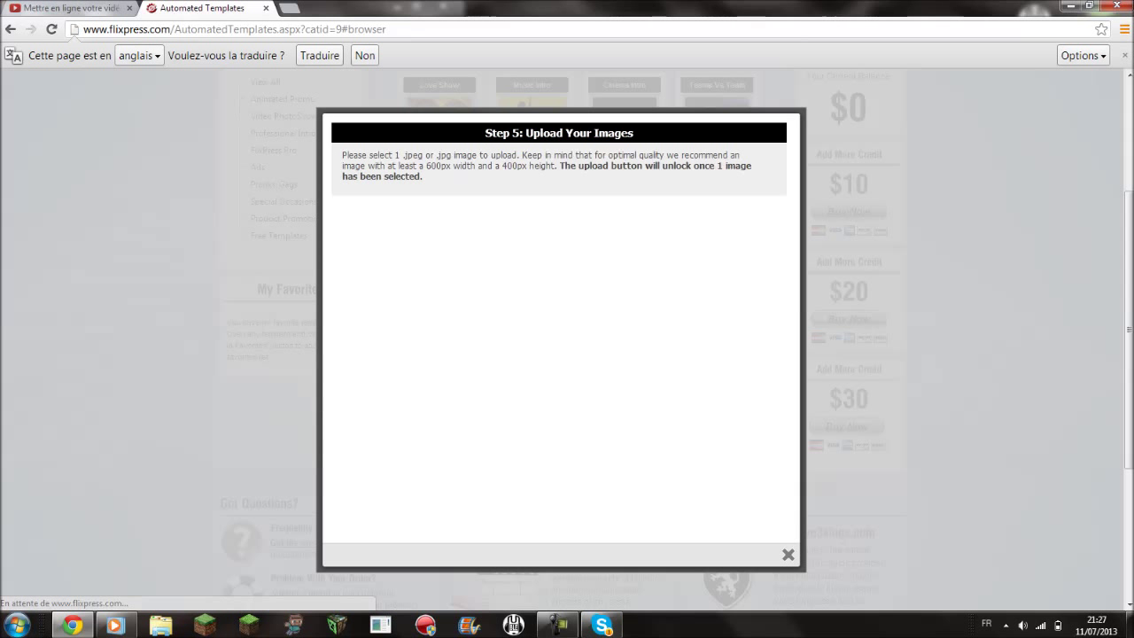
- Select mine.jpg as the image to upload for the template
{"action": "left_click", "coordinate": [367, 211]}
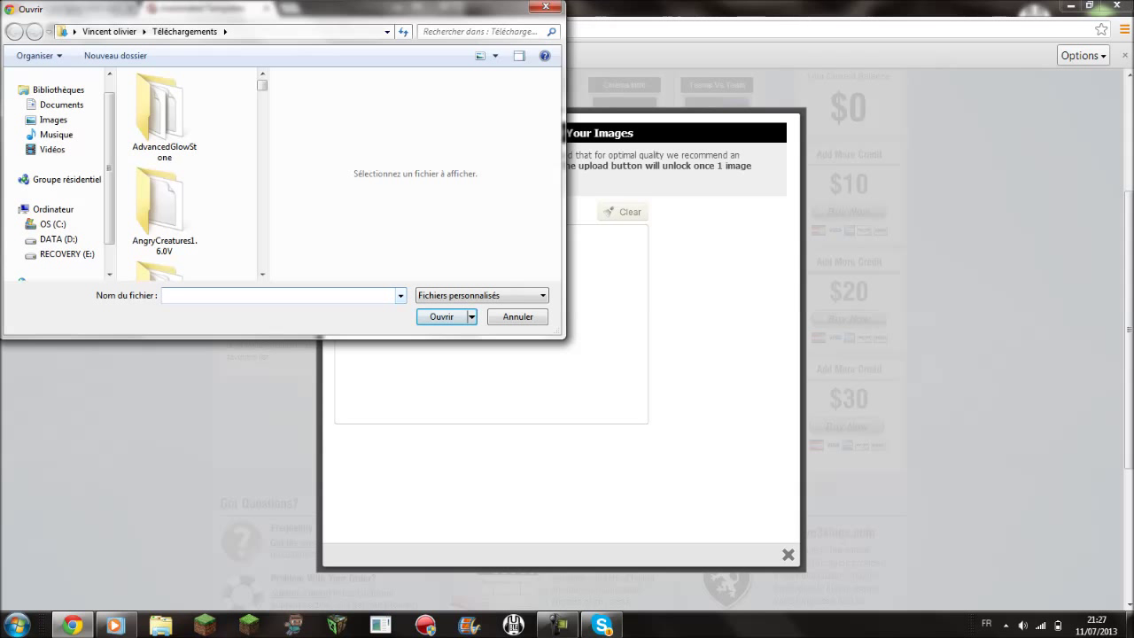
{"action": "type", "text": "mine"}
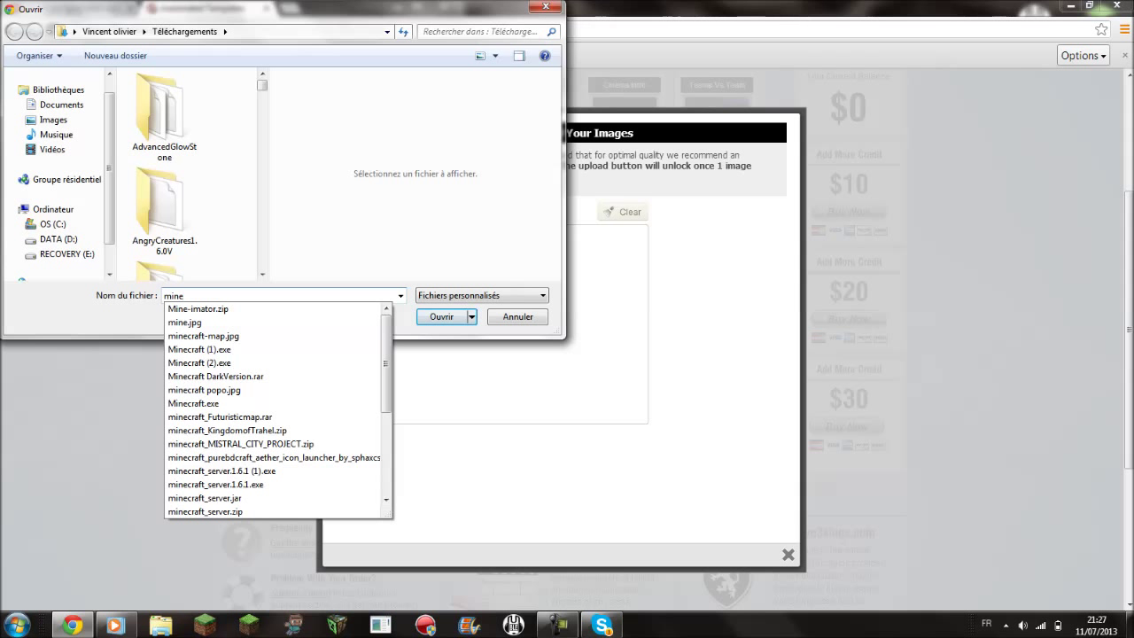
{"action": "left_click", "coordinate": [184, 321]}
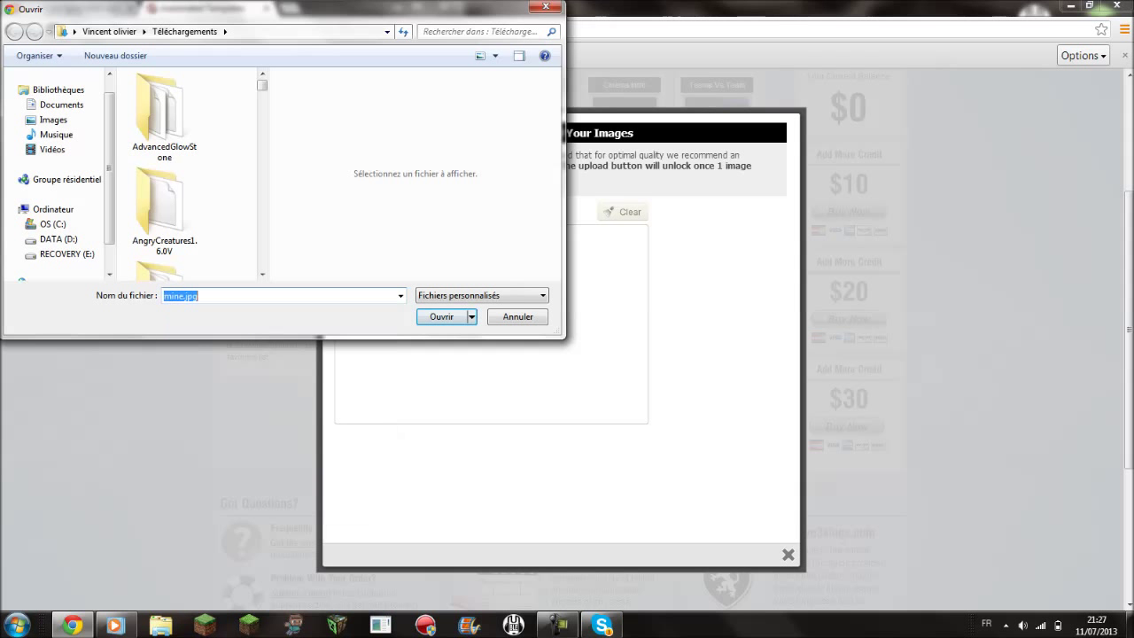
{"action": "key", "text": "Return"}
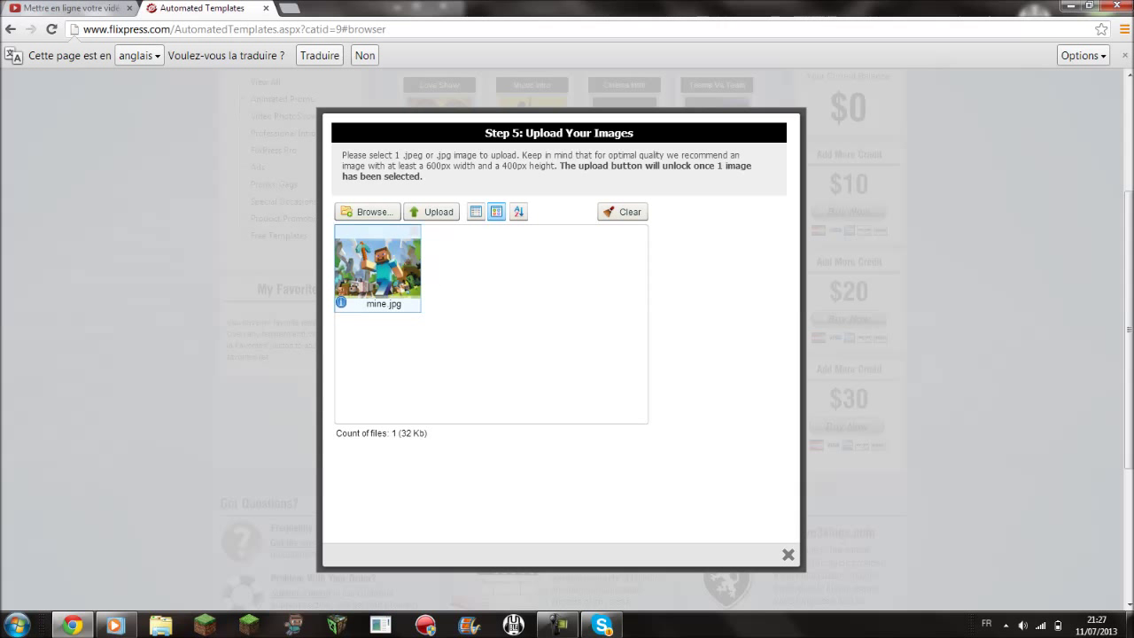
- Upload the Minecraft image and set Text 1 to 'abonne"z vous'
{"action": "left_click", "coordinate": [443, 213]}
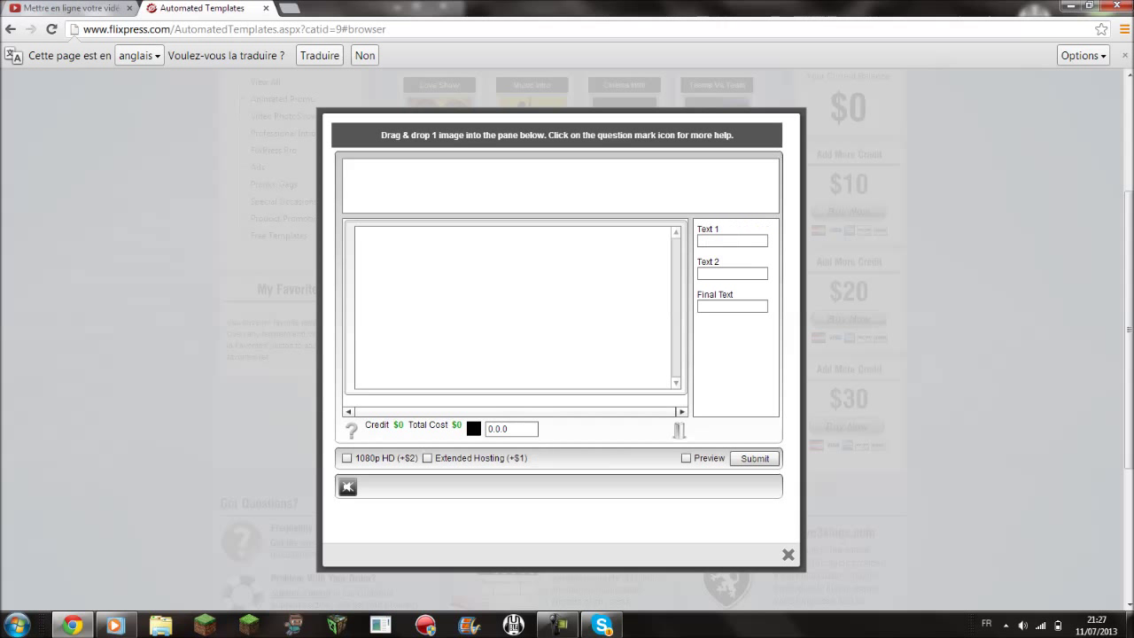
{"action": "left_click", "coordinate": [732, 241]}
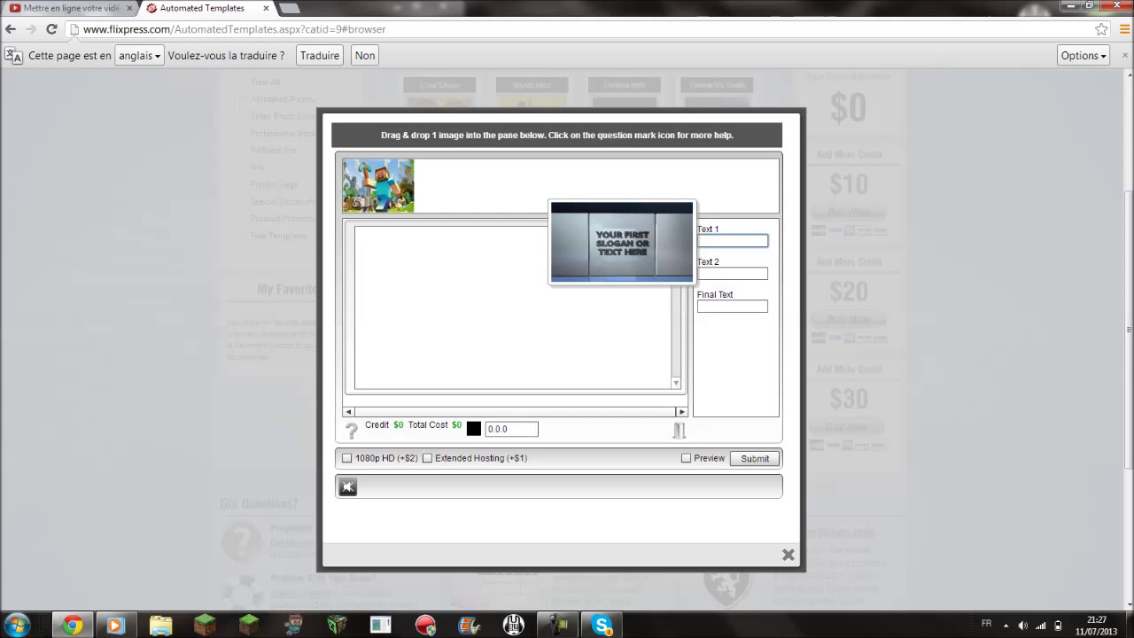
{"action": "type", "text": "salut"}
{"action": "key", "text": "BackSpace"}
{"action": "key", "text": "BackSpace"}
{"action": "key", "text": "BackSpace"}
{"action": "key", "text": "BackSpace"}
{"action": "type", "text": "abonne\"z vous"}
- Enter 'youtube' as Text 2 and begin typing 'pouce vert' as the Final Text
{"action": "left_click", "coordinate": [732, 273]}
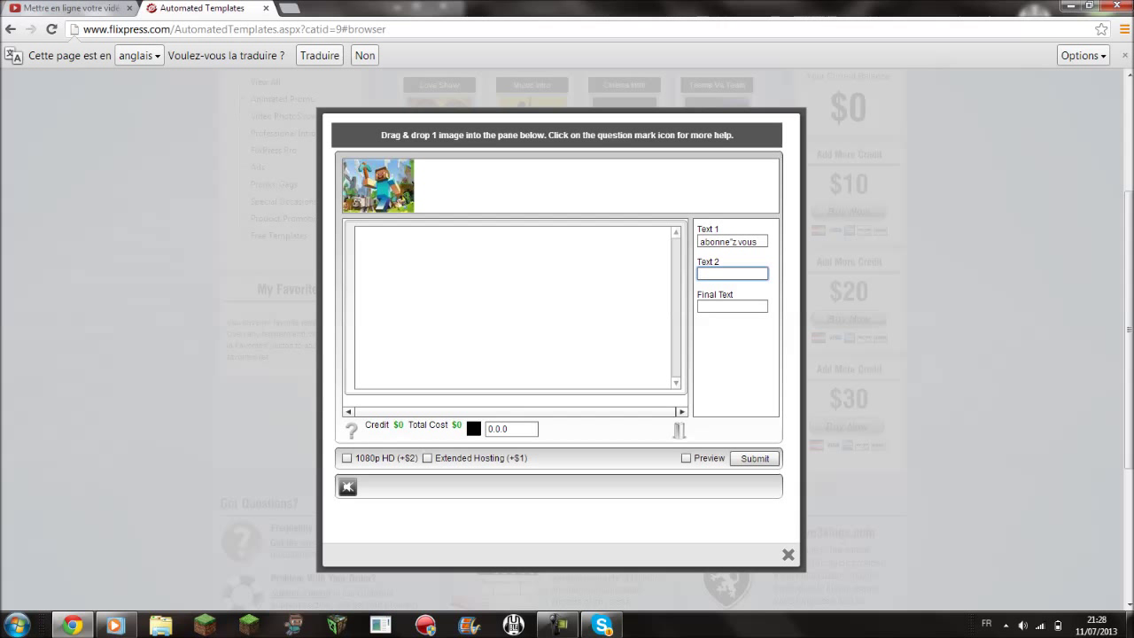
{"action": "type", "text": "youtube"}
{"action": "left_click", "coordinate": [732, 305]}
{"action": "type", "text": "pou"}
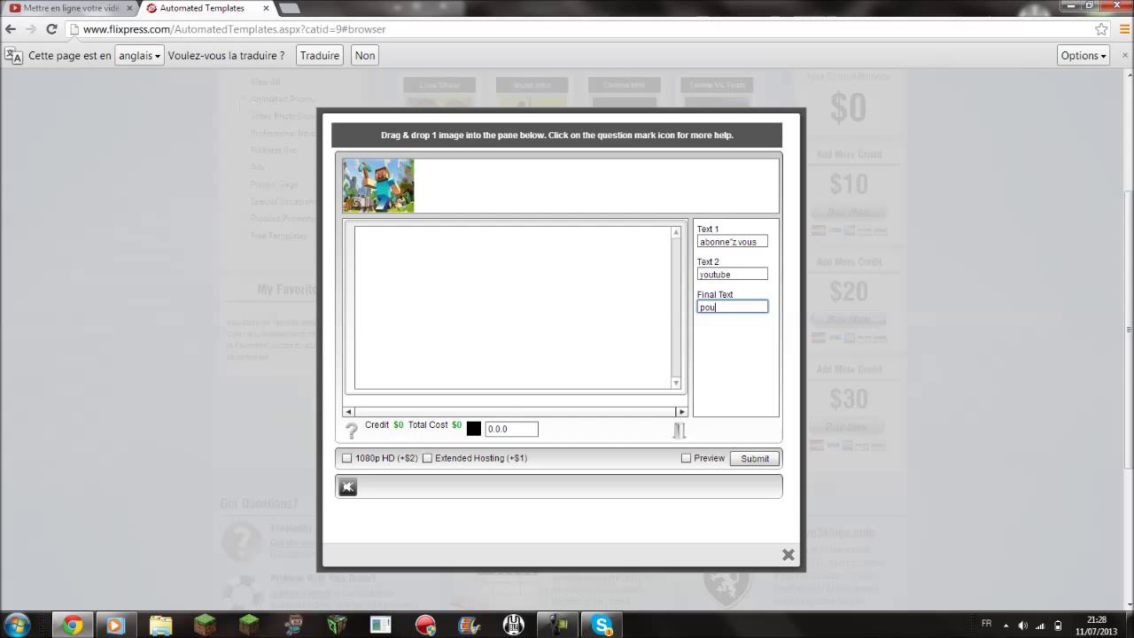
{"action": "type", "text": "ce vert"}
- Submit the intro order, confirm it, and dismiss the not-enough-images warning
{"action": "left_click", "coordinate": [755, 458]}
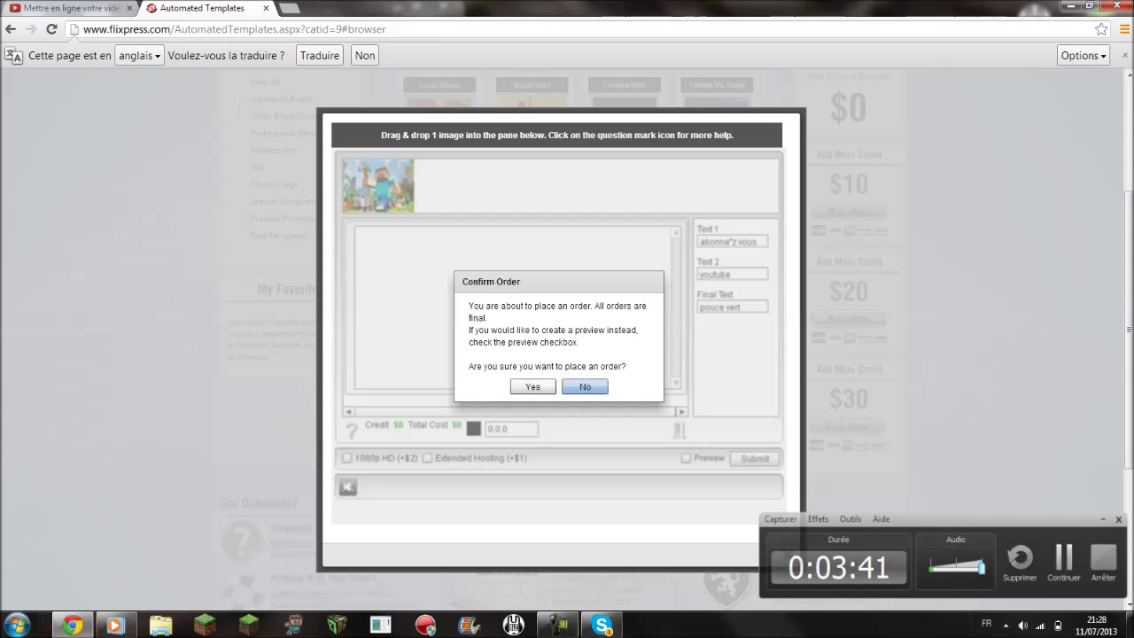
{"action": "left_click", "coordinate": [532, 387]}
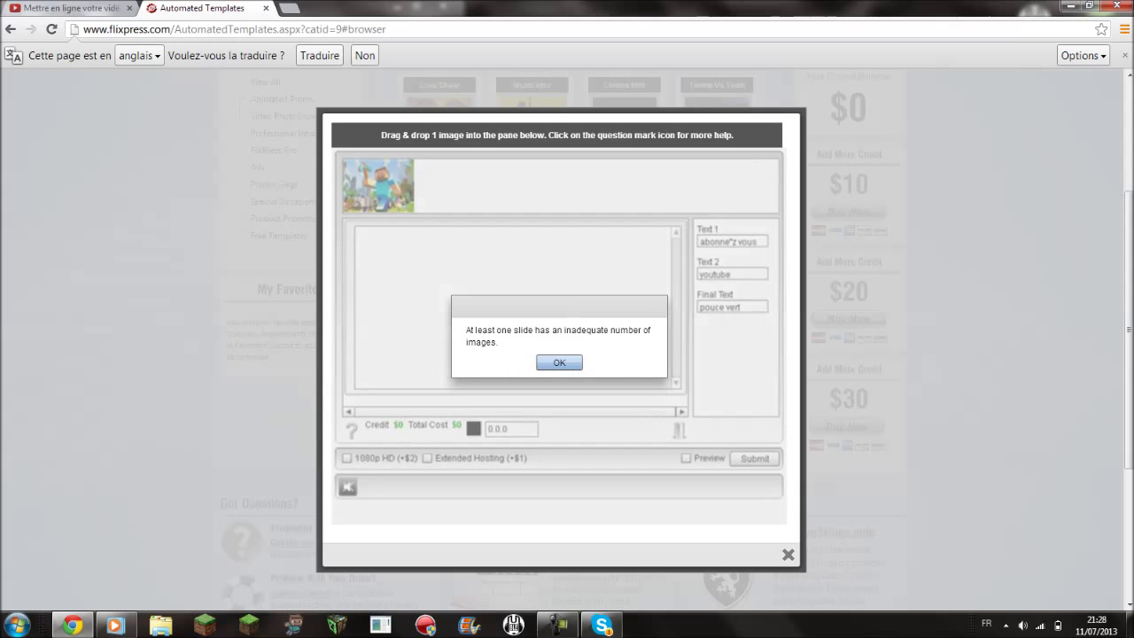
{"action": "key", "text": "Return"}
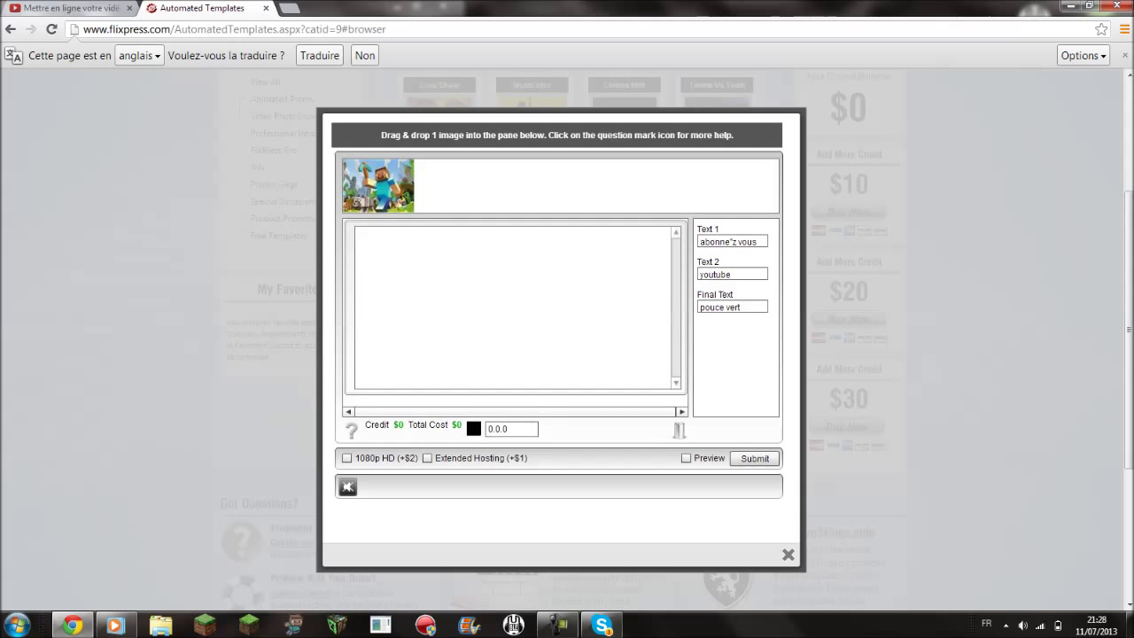
- Place the Minecraft image in the slide pane, then resubmit and confirm the order
{"action": "left_click_drag", "start_coordinate": [377, 185], "coordinate": [408, 266]}
{"action": "left_click_drag", "start_coordinate": [377, 185], "coordinate": [420, 340]}
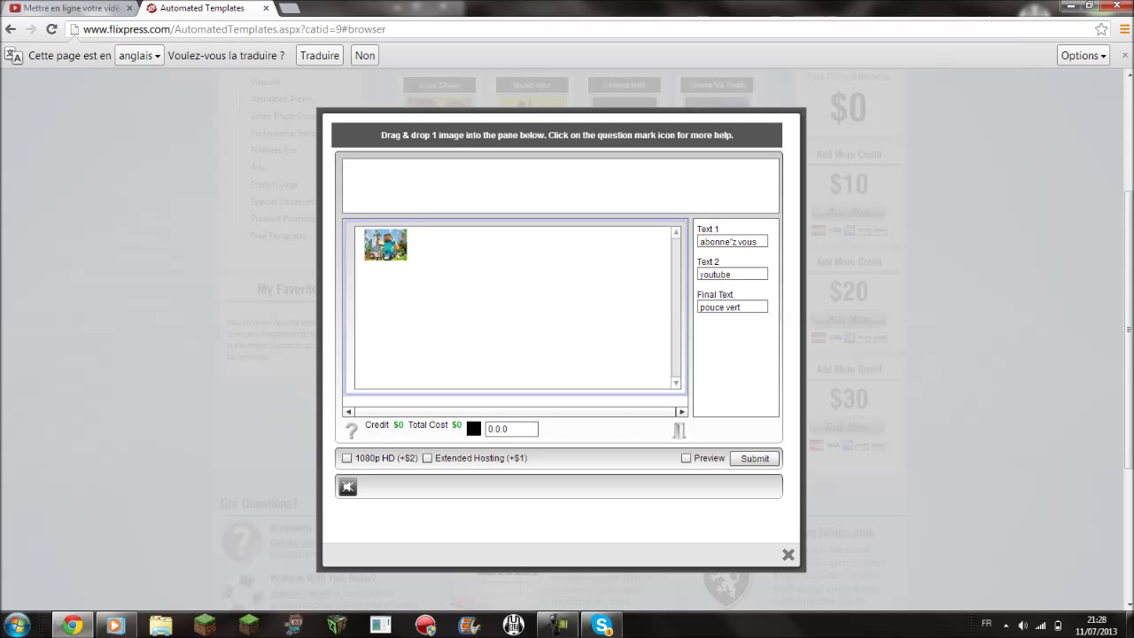
{"action": "left_click", "coordinate": [754, 458]}
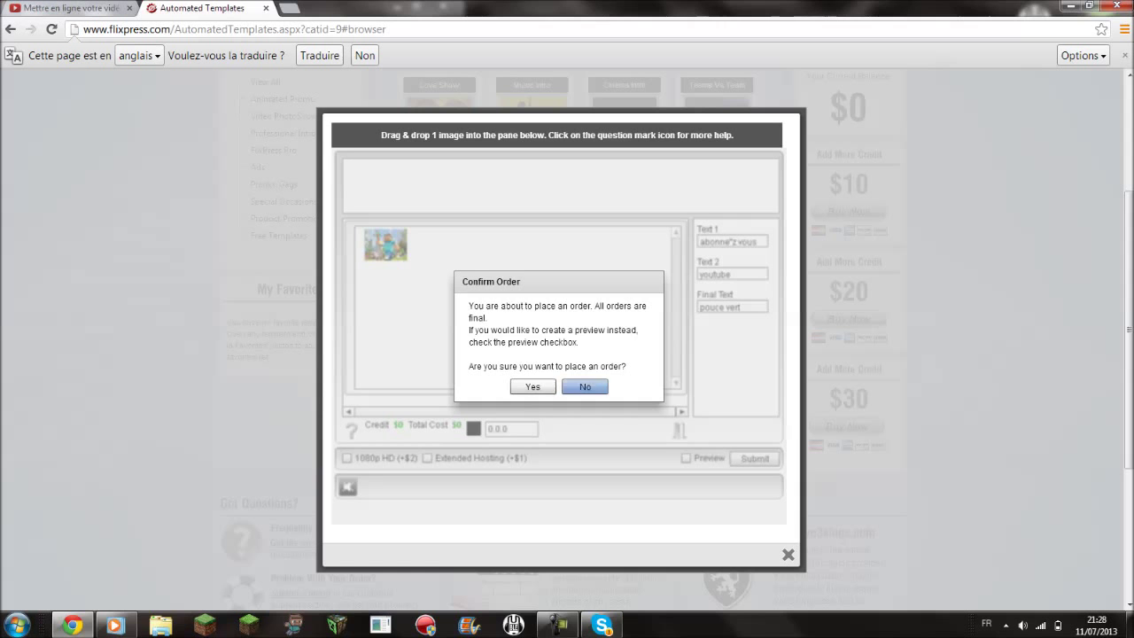
{"action": "key", "text": "Return"}
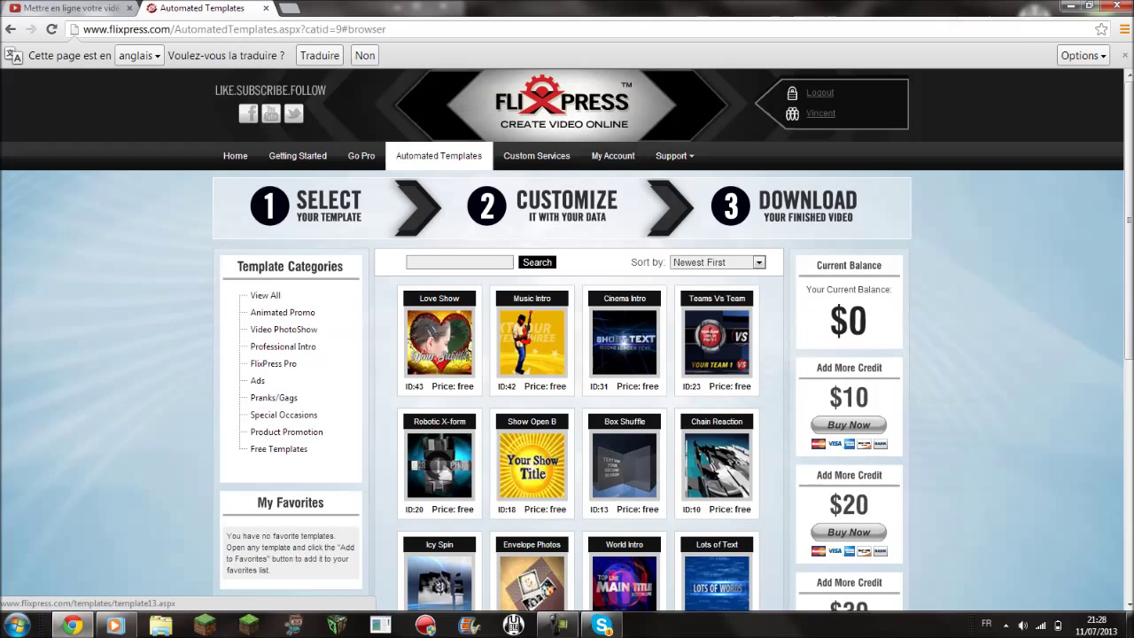
- Preview each of the three orders in My Account, ending with the newest Minecraft intro
{"action": "scroll", "coordinate": [567, 355], "scroll_direction": "down", "scroll_amount": 4}
{"action": "scroll", "coordinate": [567, 355], "scroll_direction": "up", "scroll_amount": 4}
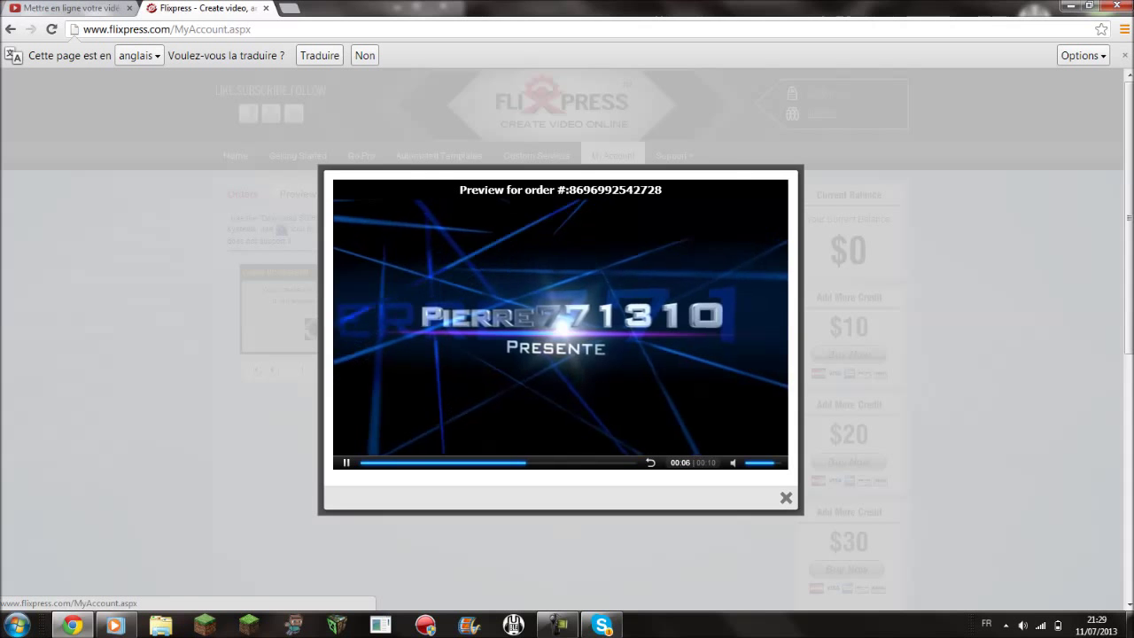
{"action": "key", "text": "Escape"}
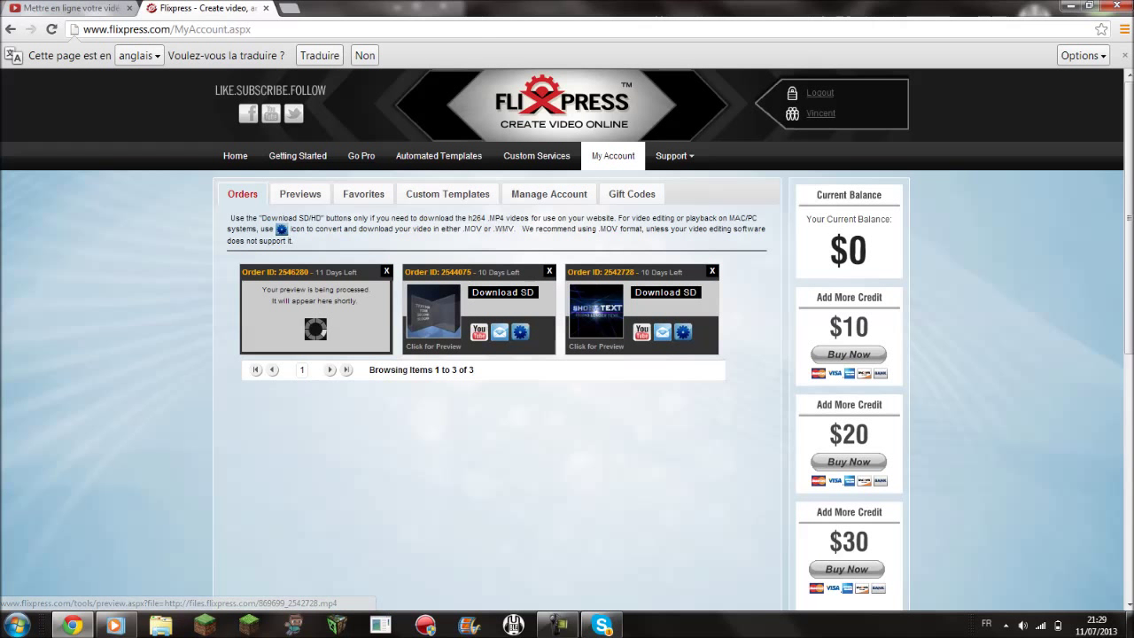
{"action": "left_click", "coordinate": [433, 310]}
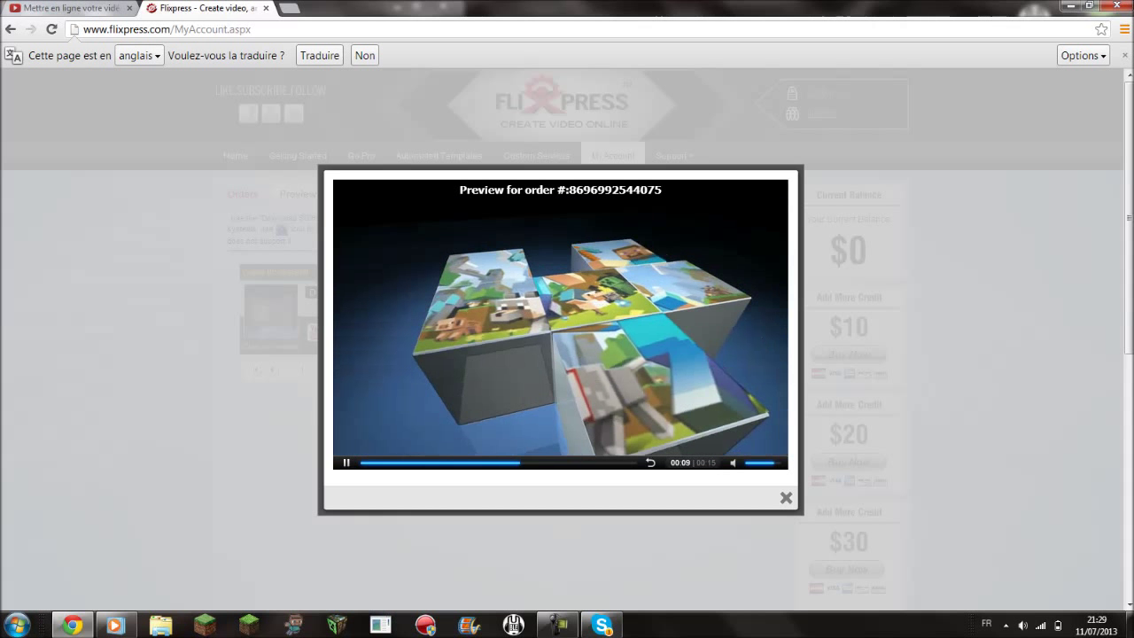
{"action": "left_click", "coordinate": [785, 498]}
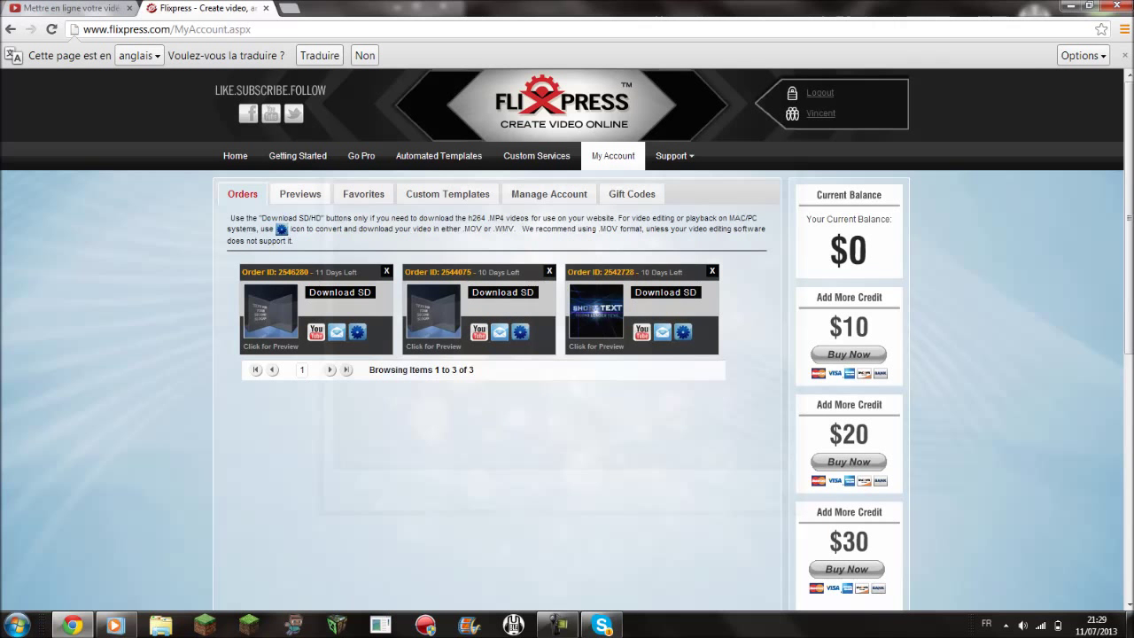
{"action": "left_click", "coordinate": [270, 312]}
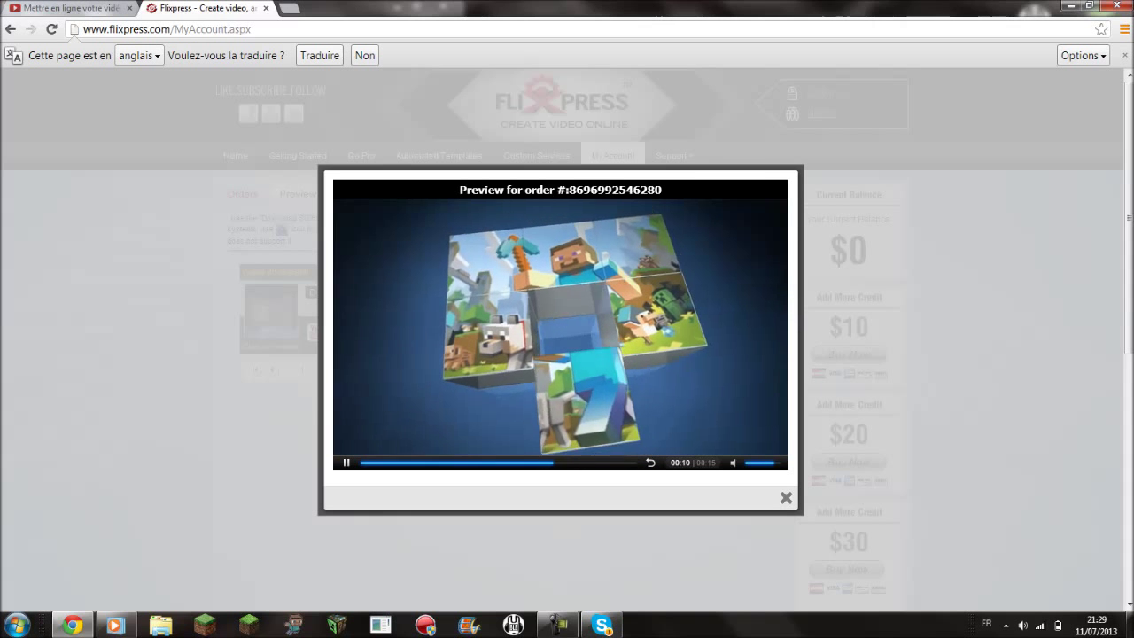
{"action": "key", "text": "Escape"}
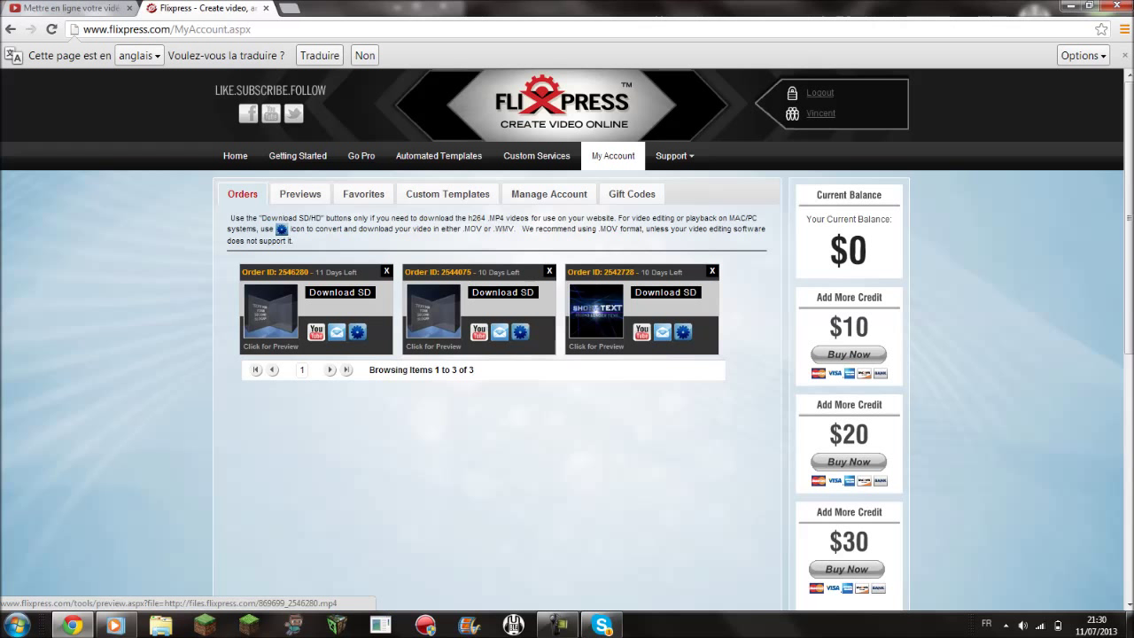
- Try downloading the newest intro in SD, choosing to stay on the YouTube upload page
{"action": "left_click", "coordinate": [270, 314]}
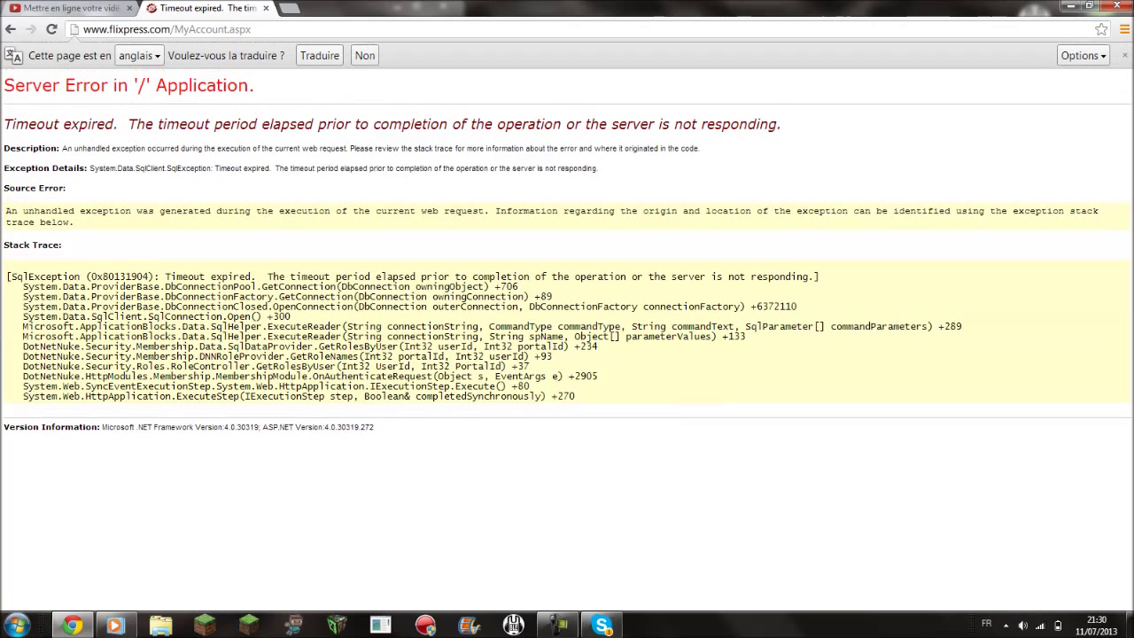
{"action": "key", "text": "ctrl+Tab"}
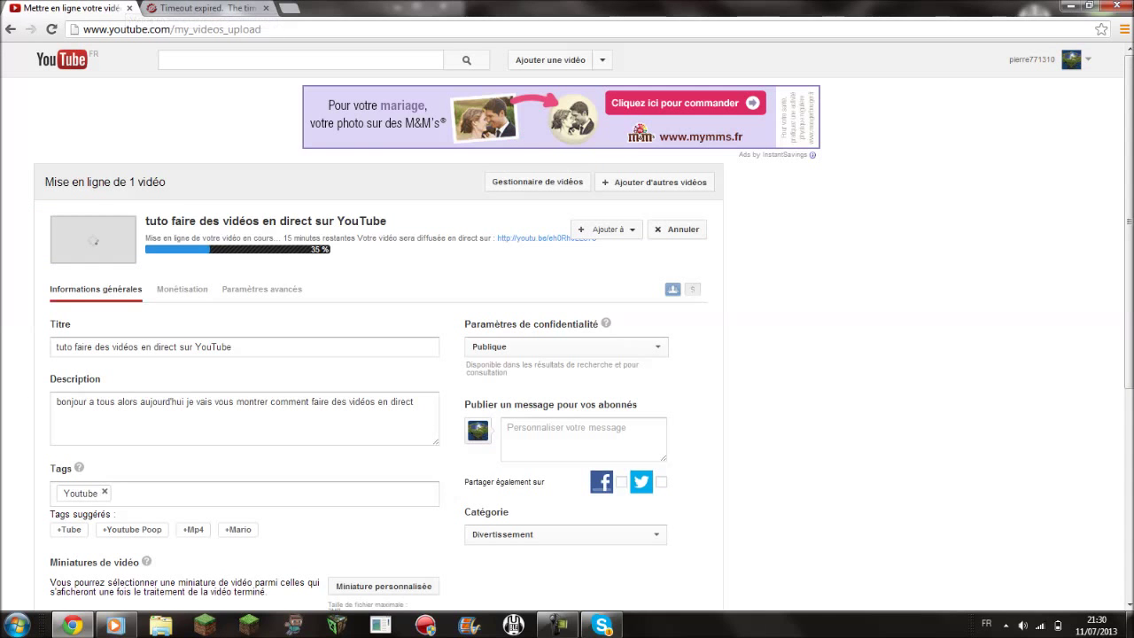
{"action": "key", "text": "ctrl+Tab"}
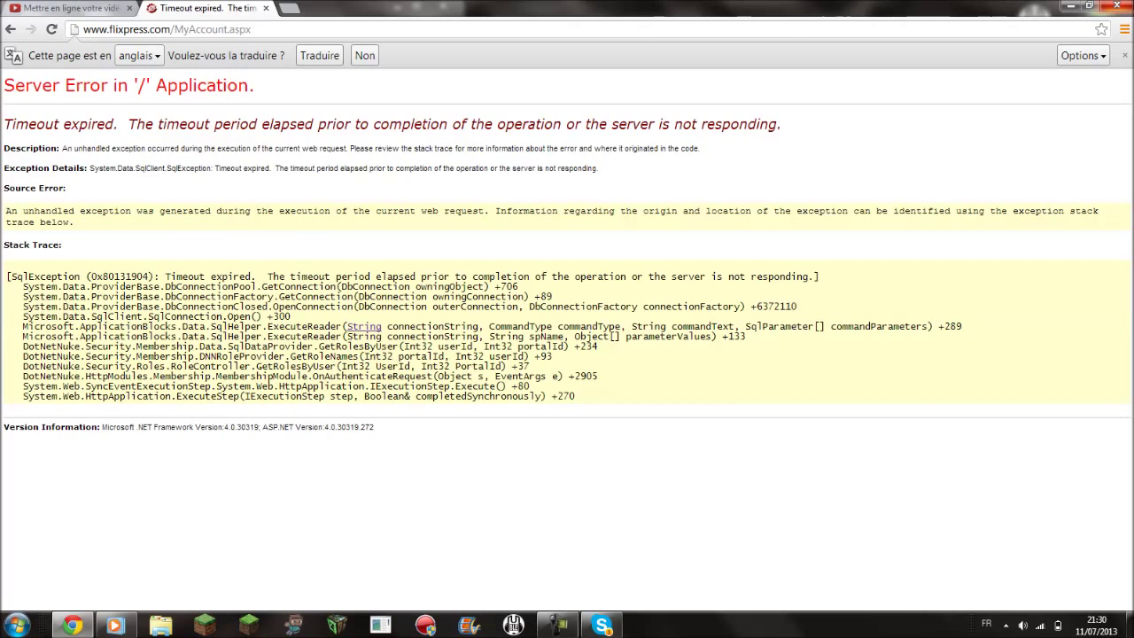
{"action": "key", "text": "ctrl+Tab"}
{"action": "key", "text": "Tab"}
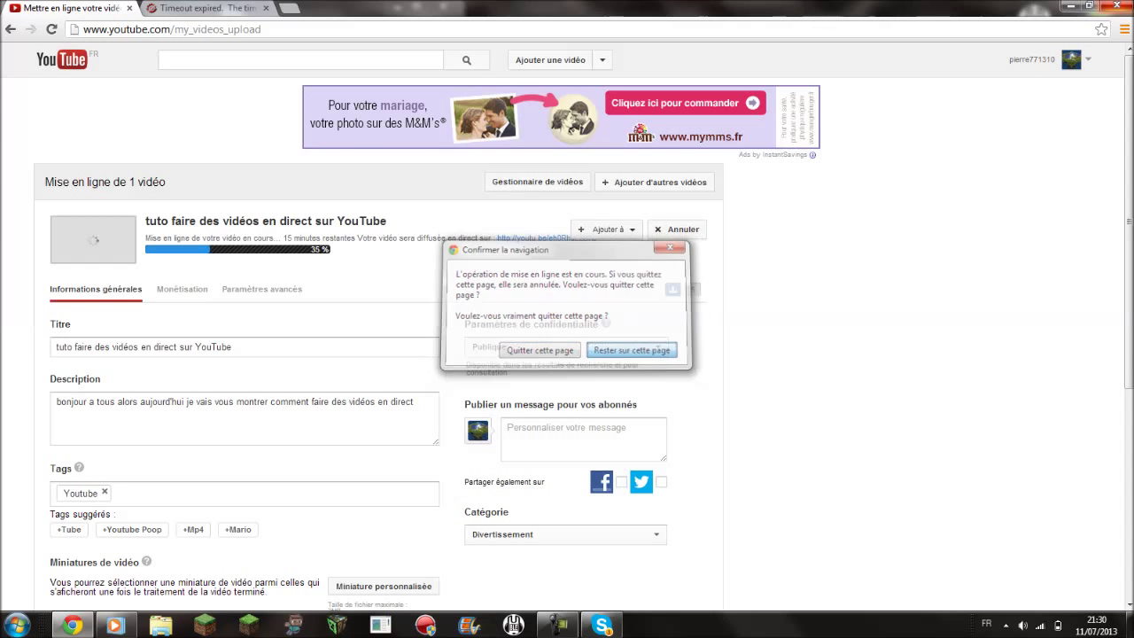
{"action": "key", "text": "Return"}
{"action": "key", "text": "ctrl+Tab"}
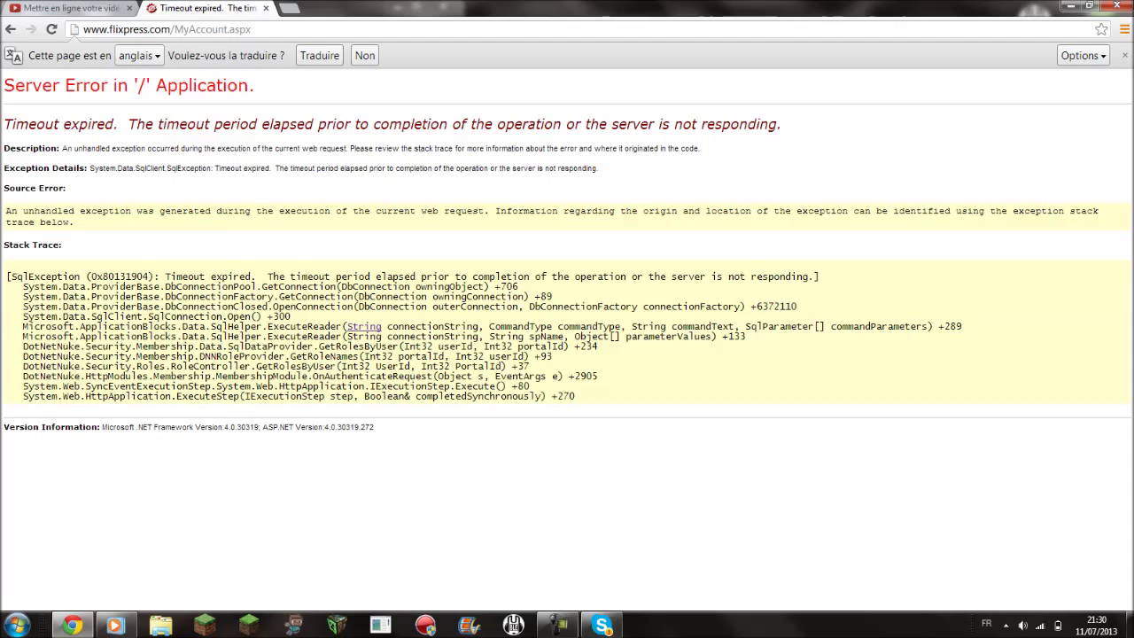
- Reload the failing FlixPress page, view the error details, retry, then close the tab
{"action": "key", "text": "F5"}
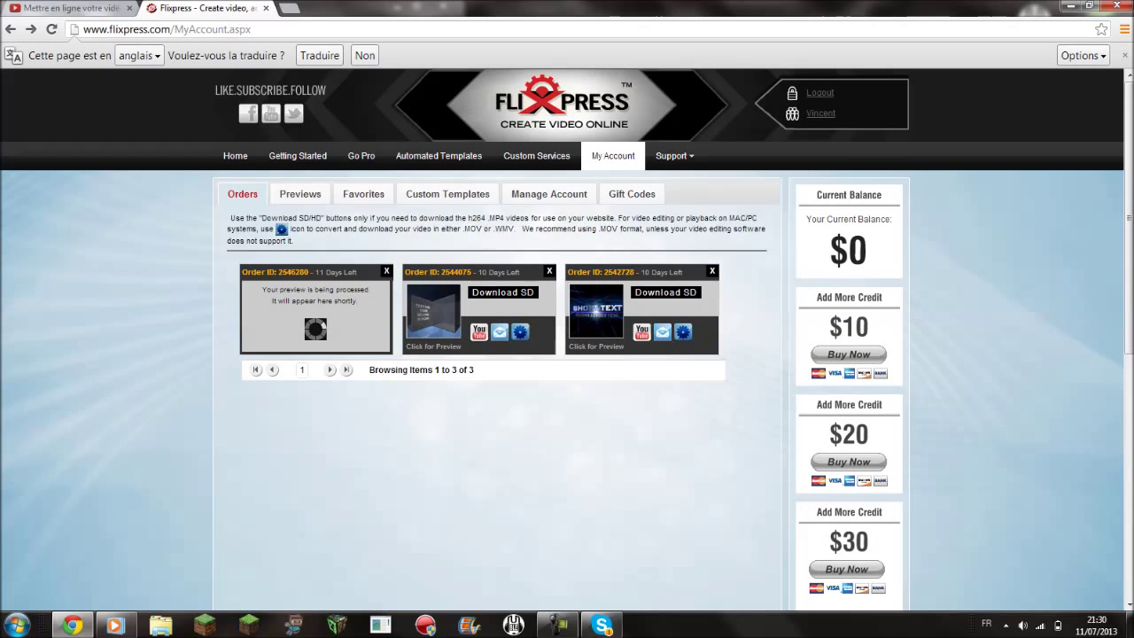
{"action": "key", "text": "F5"}
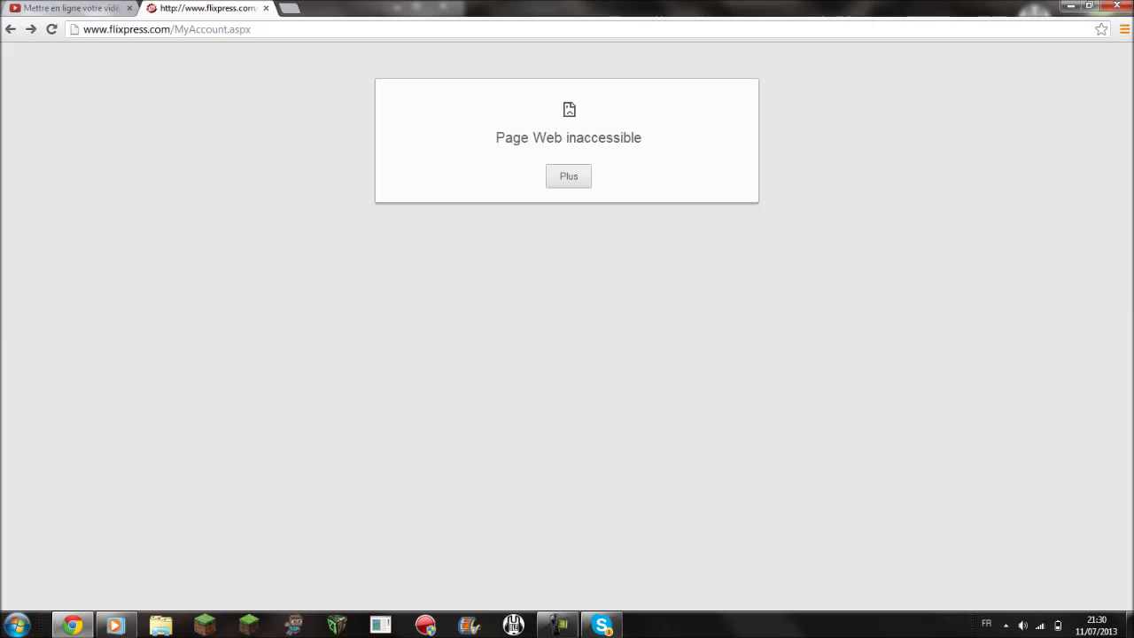
{"action": "left_click", "coordinate": [568, 175]}
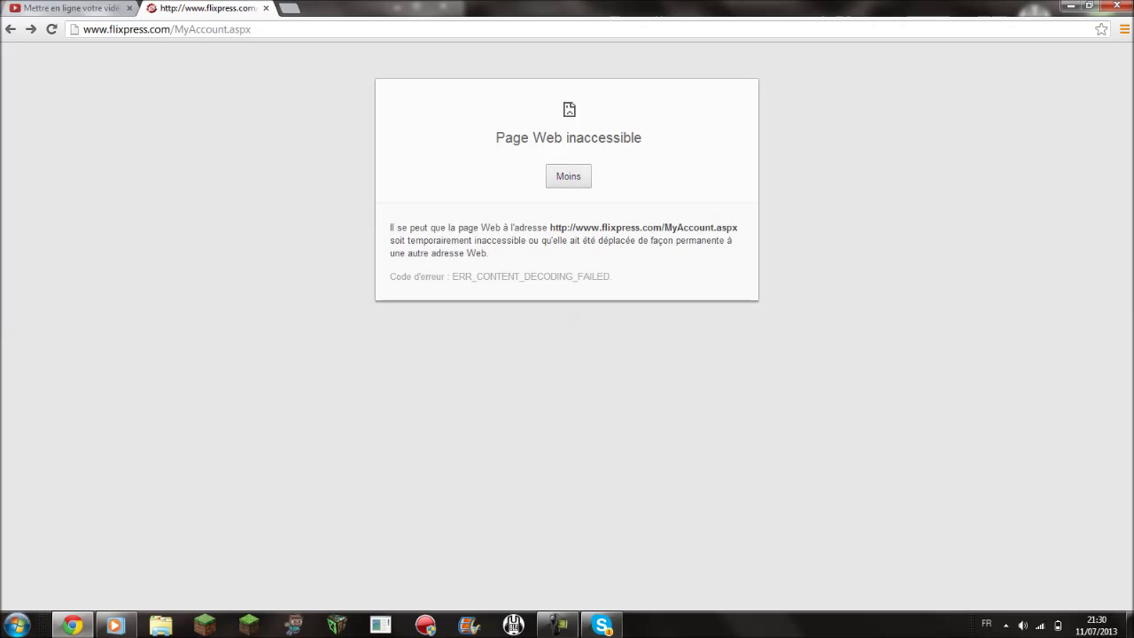
{"action": "left_click", "coordinate": [52, 29]}
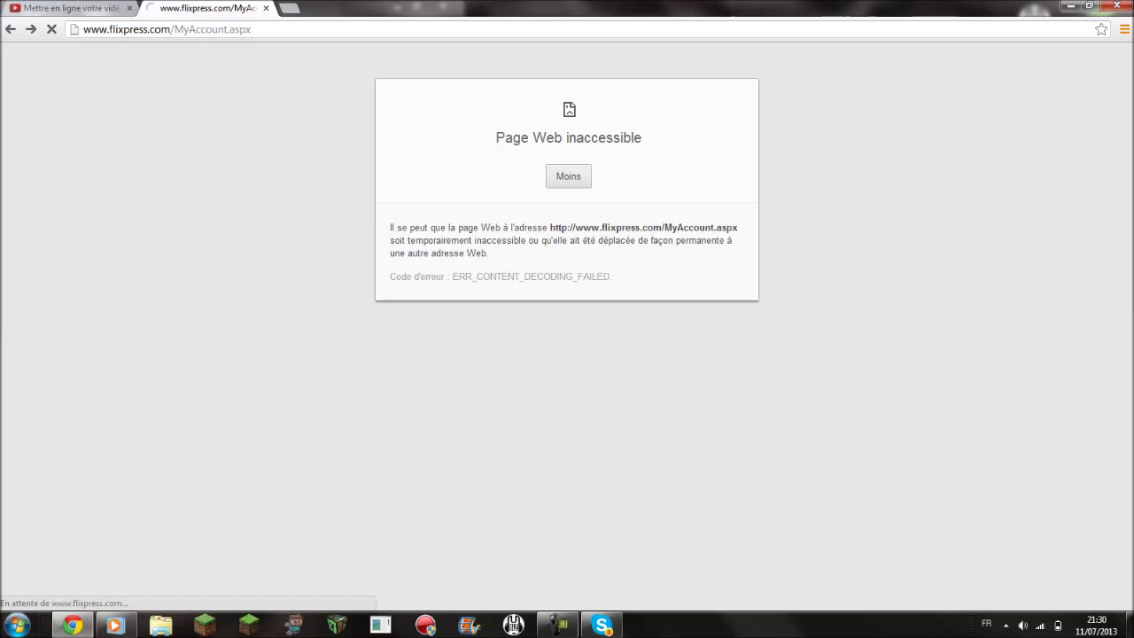
{"action": "key", "text": "ctrl+w"}
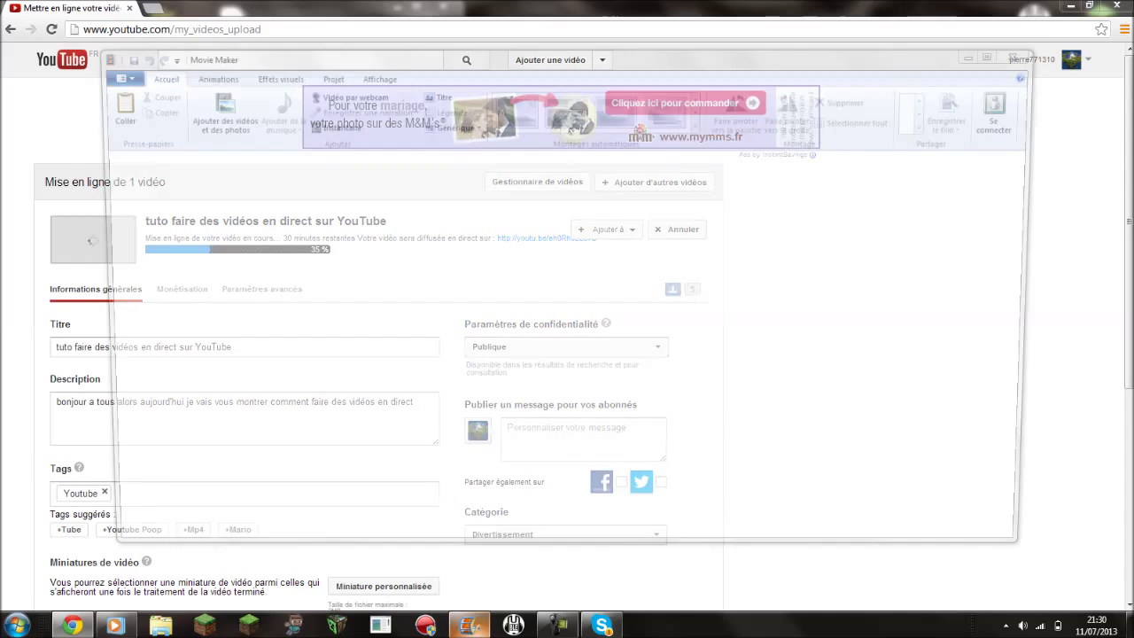
- Minimize Chrome and shift the Movie Maker window further left
{"action": "left_click_drag", "start_coordinate": [265, 9], "coordinate": [197, 140]}
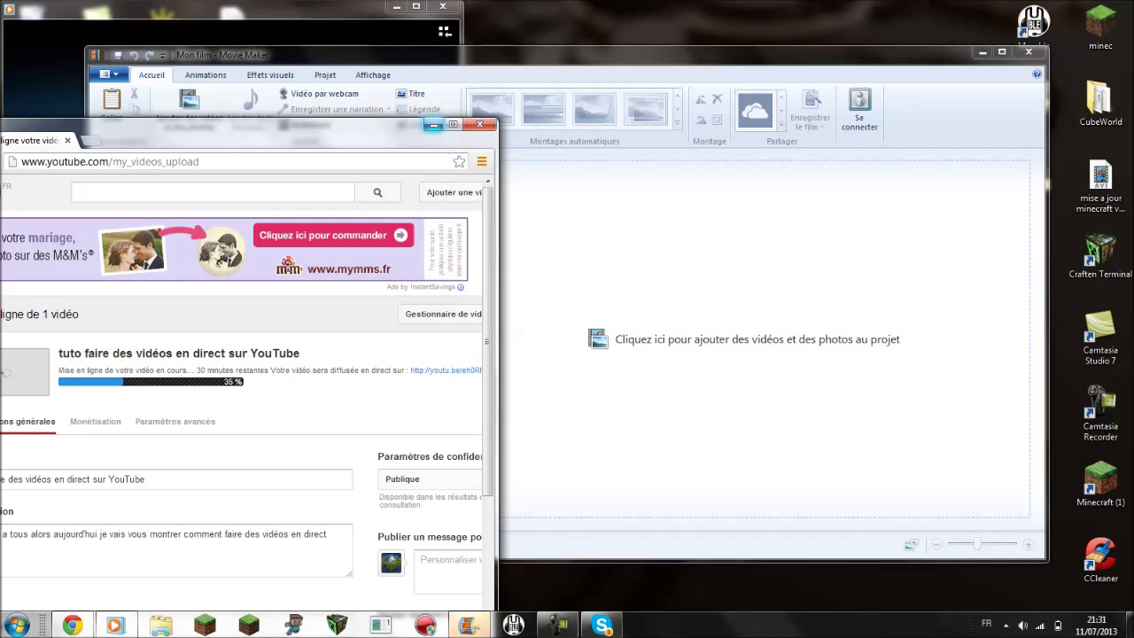
{"action": "left_click", "coordinate": [433, 125]}
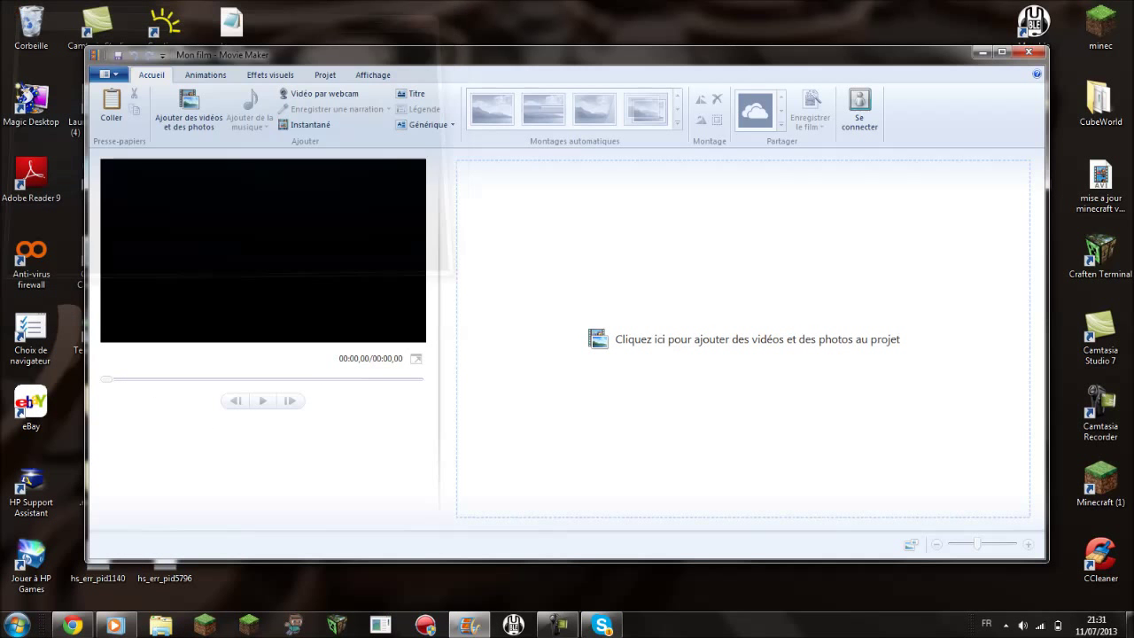
{"action": "left_click_drag", "start_coordinate": [531, 55], "coordinate": [447, 54]}
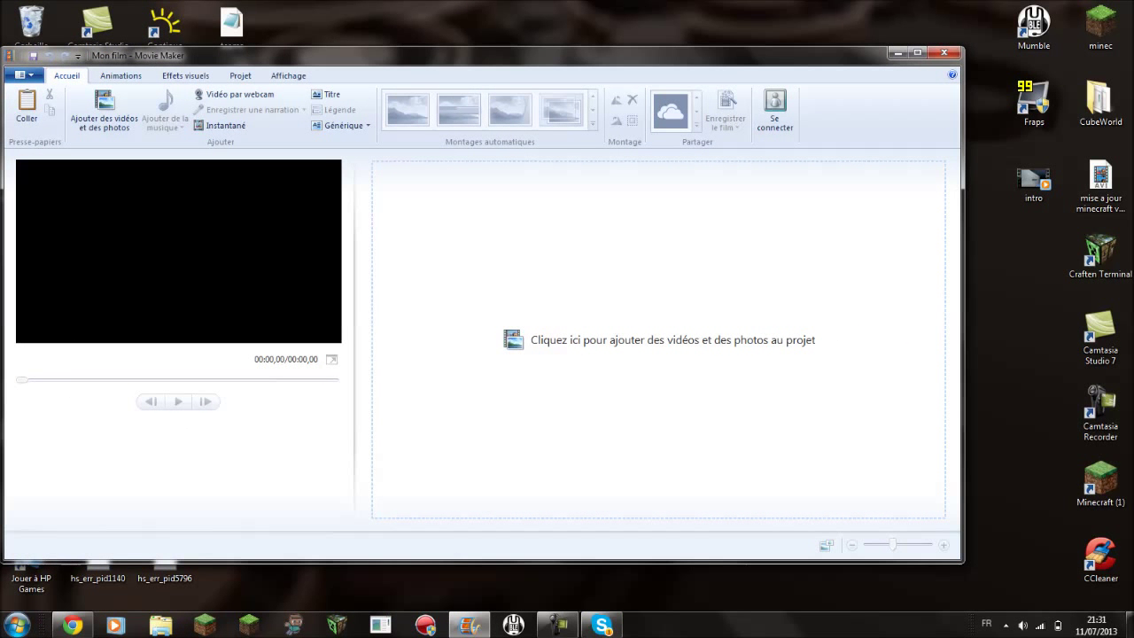
- Drag the intro and then the gameplay video from the desktop onto the storyboard, and play the preview
{"action": "left_click_drag", "start_coordinate": [1032, 177], "coordinate": [718, 294]}
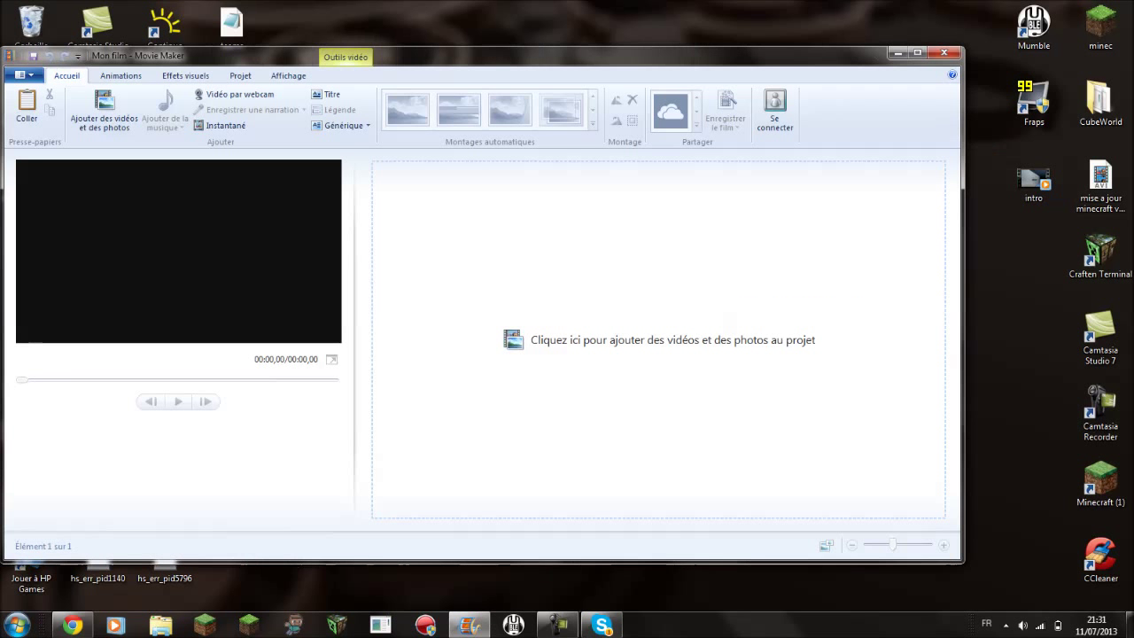
{"action": "left_click_drag", "start_coordinate": [1099, 182], "coordinate": [632, 235]}
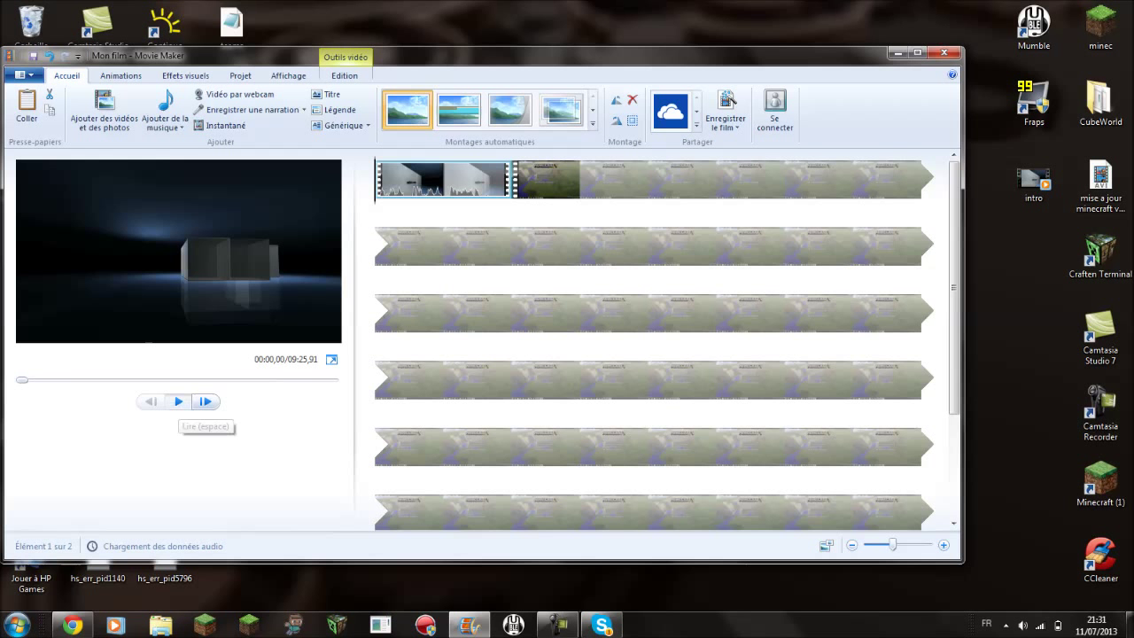
{"action": "left_click", "coordinate": [178, 402]}
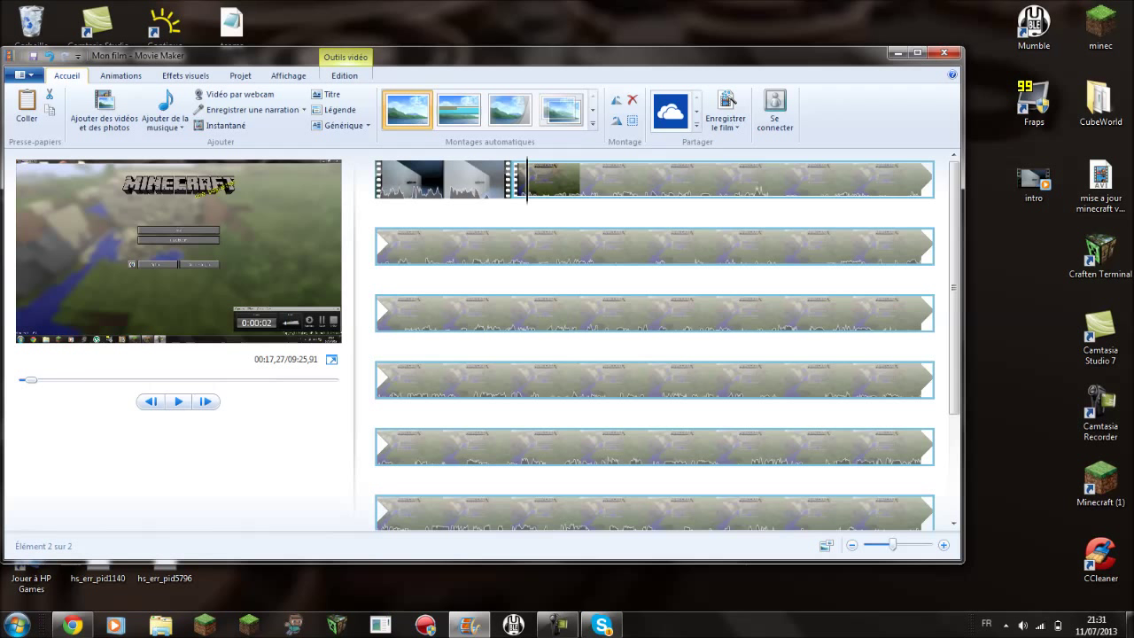
- Delete both the intro and gameplay clips from the storyboard with Supprimer
{"action": "right_click", "coordinate": [398, 174]}
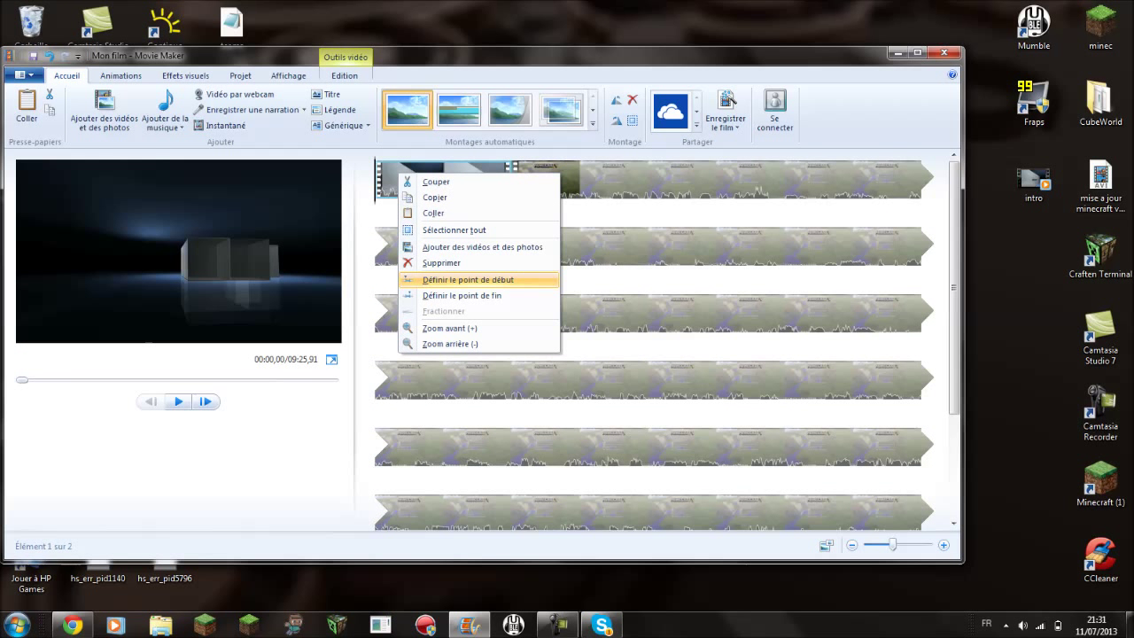
{"action": "left_click", "coordinate": [443, 264]}
{"action": "right_click", "coordinate": [539, 181]}
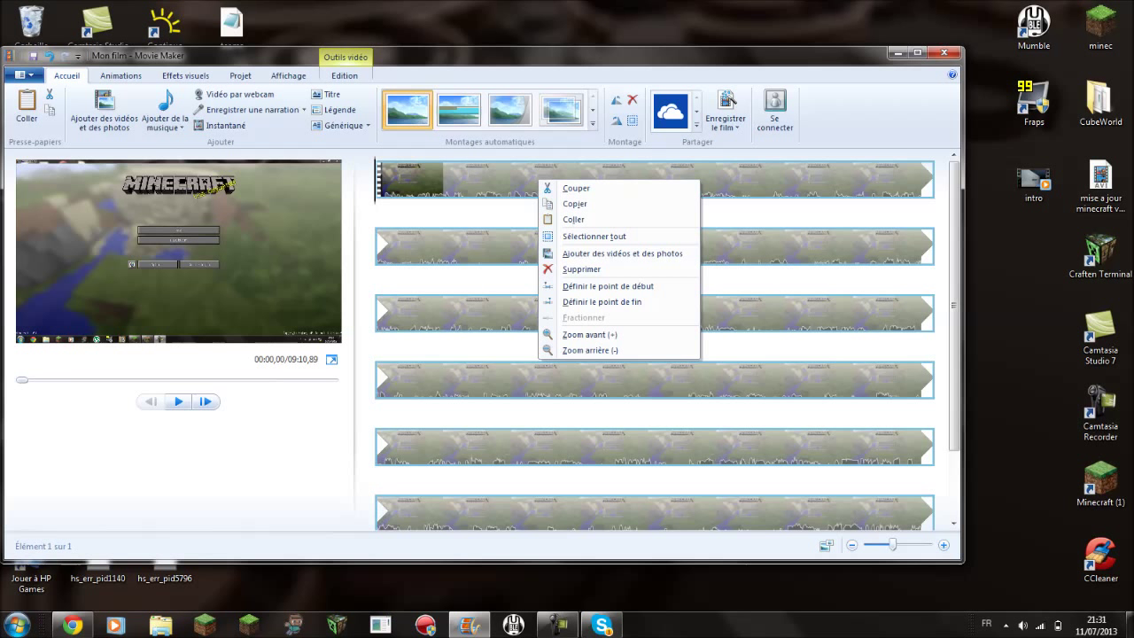
{"action": "left_click", "coordinate": [582, 268]}
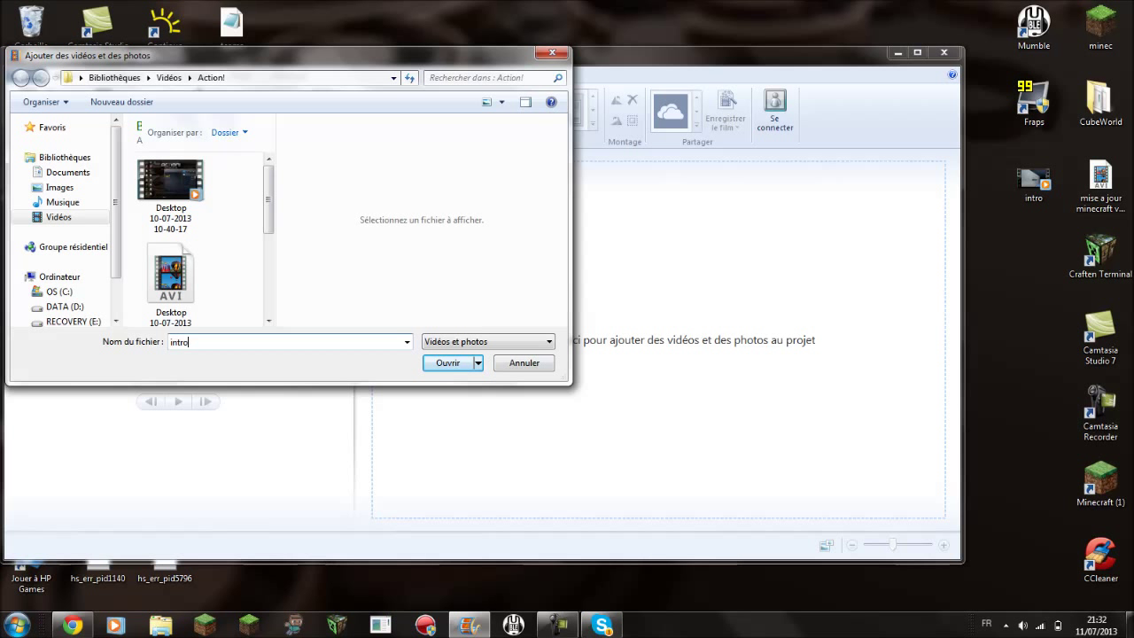
- Search Bibliothèques for 'intro' and add the found intro video to the project
{"action": "left_click", "coordinate": [65, 157]}
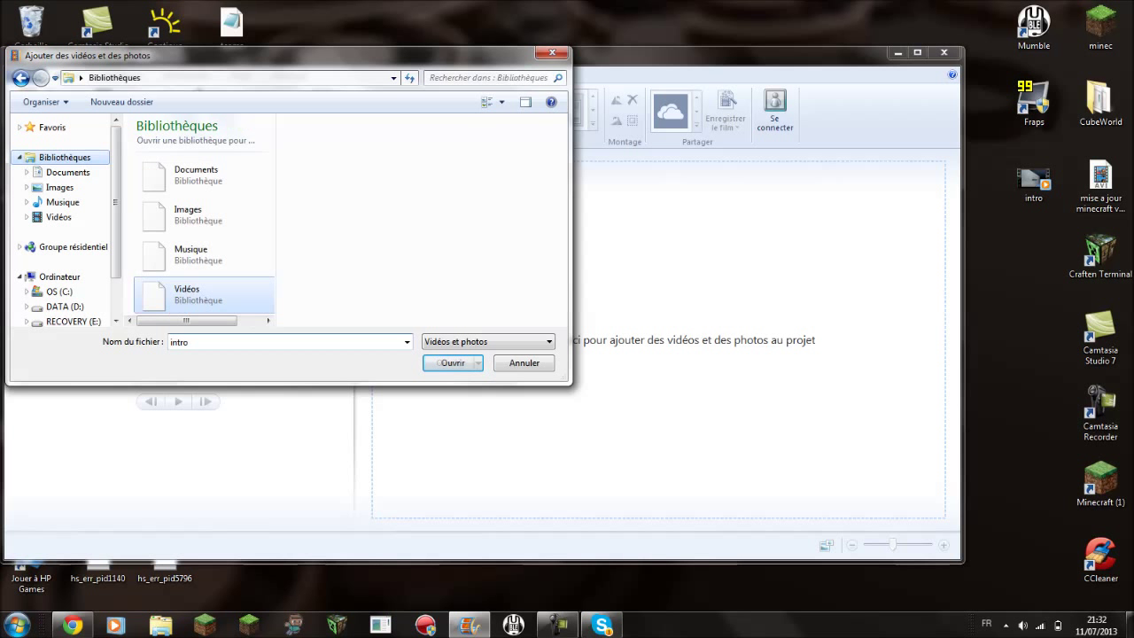
{"action": "left_click", "coordinate": [492, 78]}
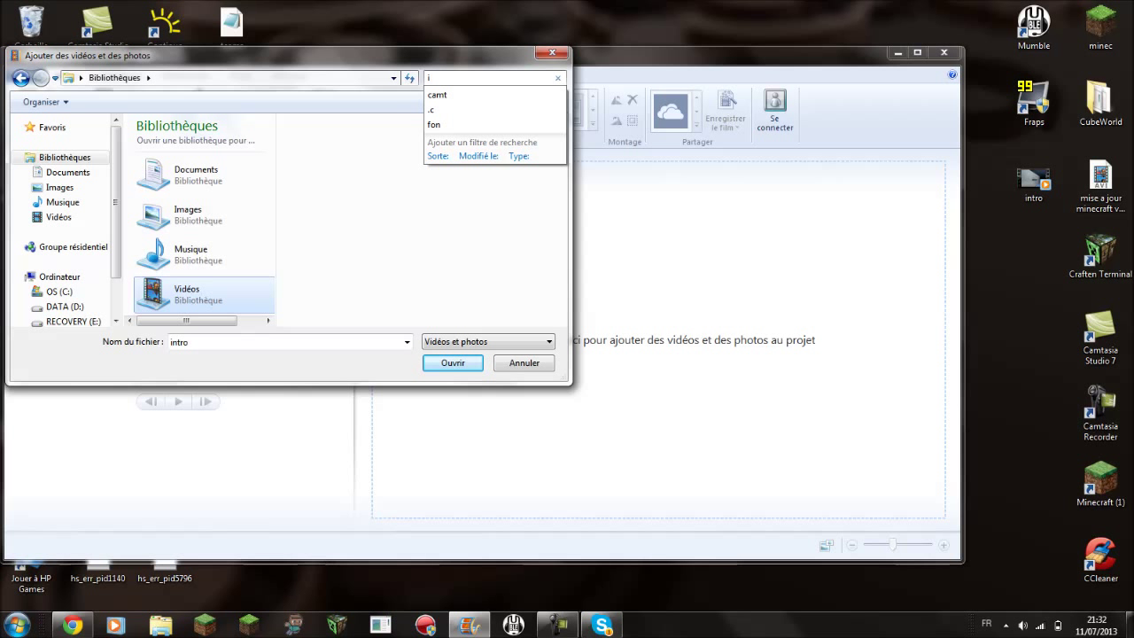
{"action": "type", "text": "intro"}
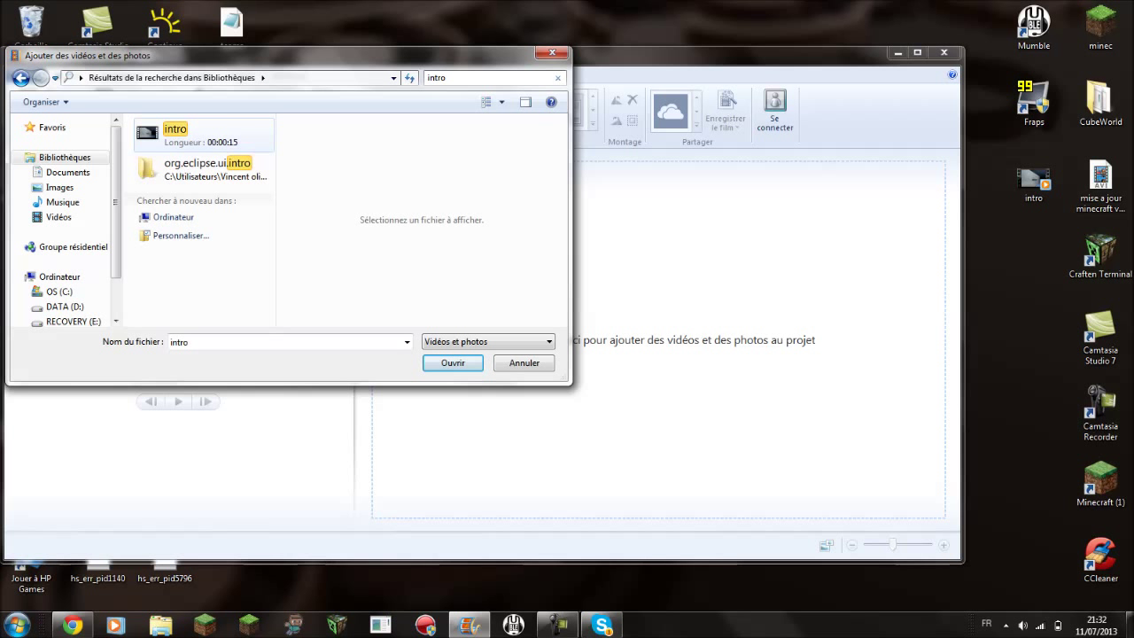
{"action": "left_click", "coordinate": [452, 363]}
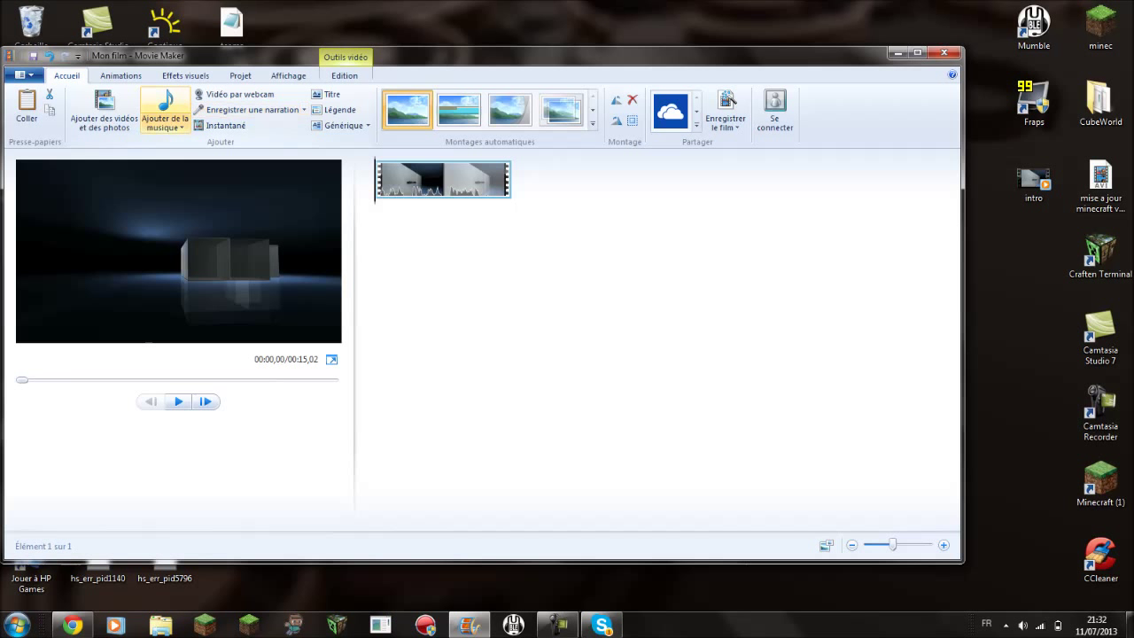
- Search 'mise' in the add dialog, cancel it, then drag the gameplay video in after the intro
{"action": "left_click", "coordinate": [104, 110]}
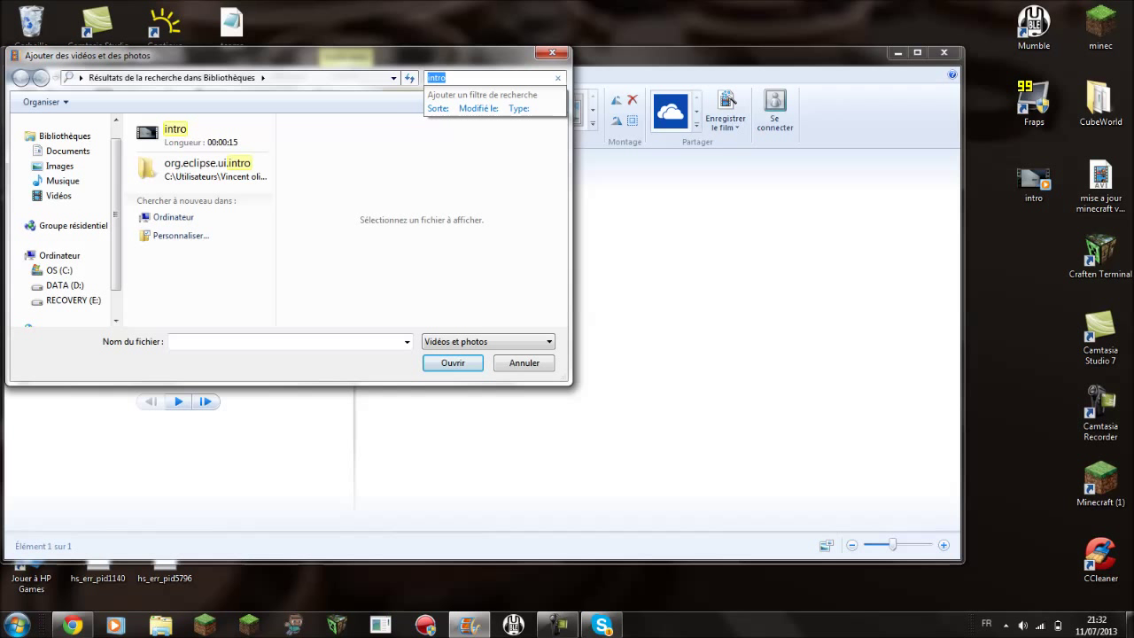
{"action": "key", "text": "BackSpace"}
{"action": "type", "text": "mi"}
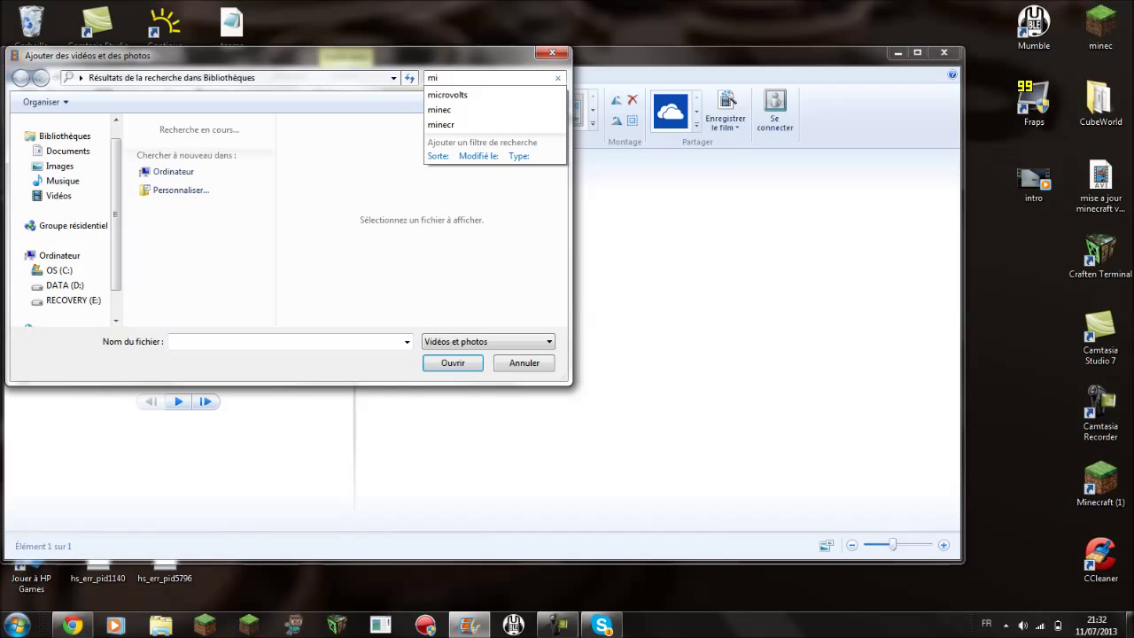
{"action": "type", "text": "se"}
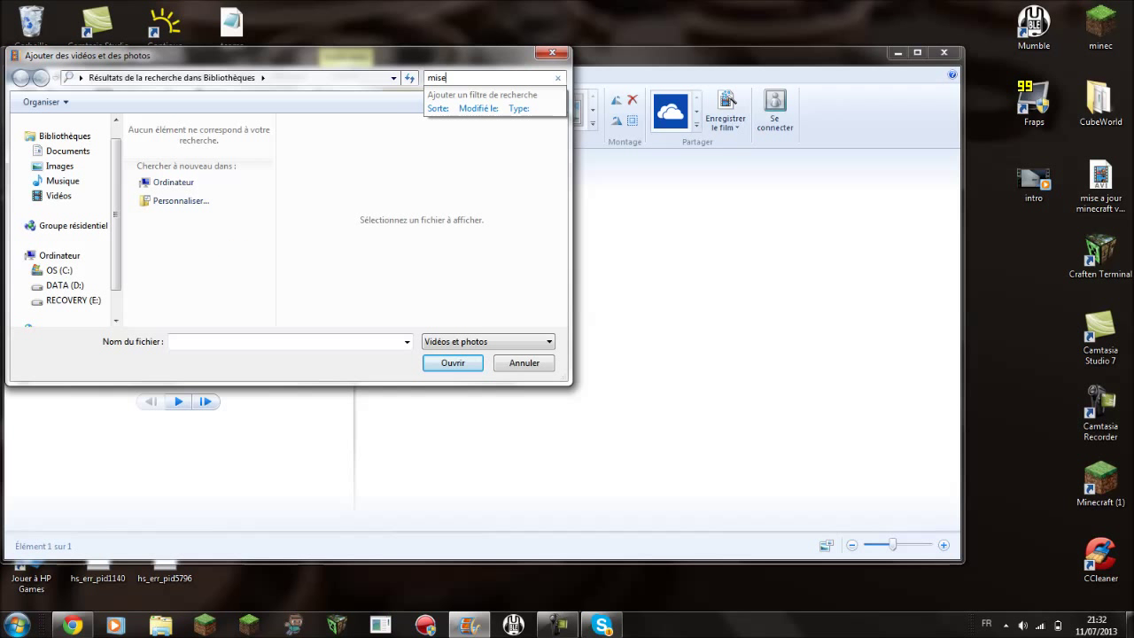
{"action": "left_click", "coordinate": [552, 53]}
{"action": "left_click_drag", "start_coordinate": [1100, 182], "coordinate": [567, 188]}
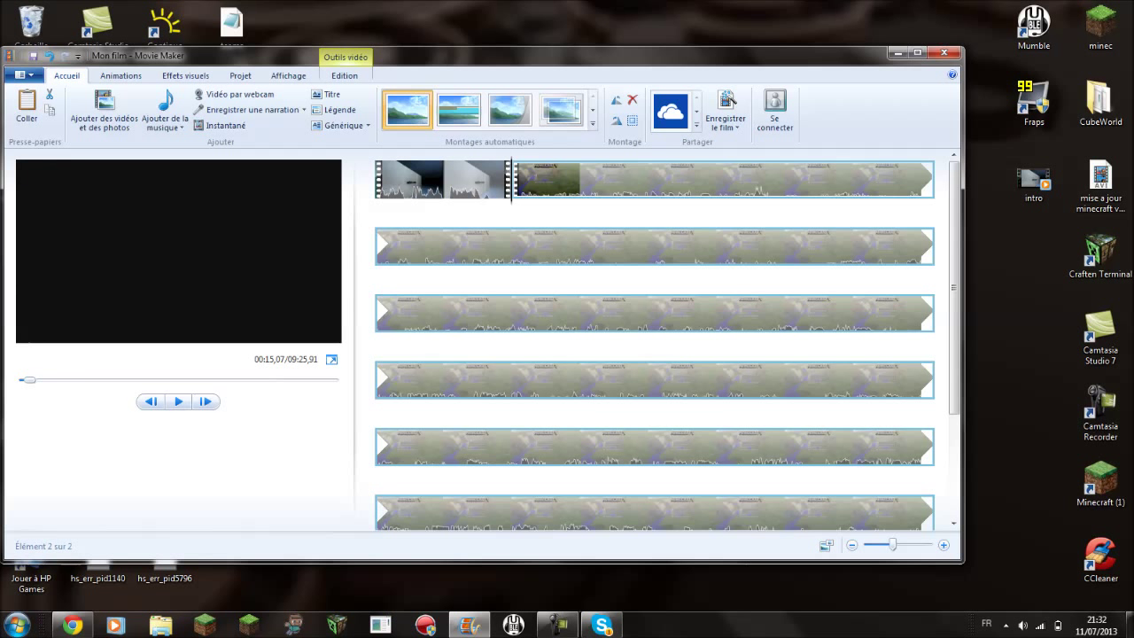
- Preview the movie from the intro clip, then save the project as Mon film
{"action": "left_click", "coordinate": [443, 179]}
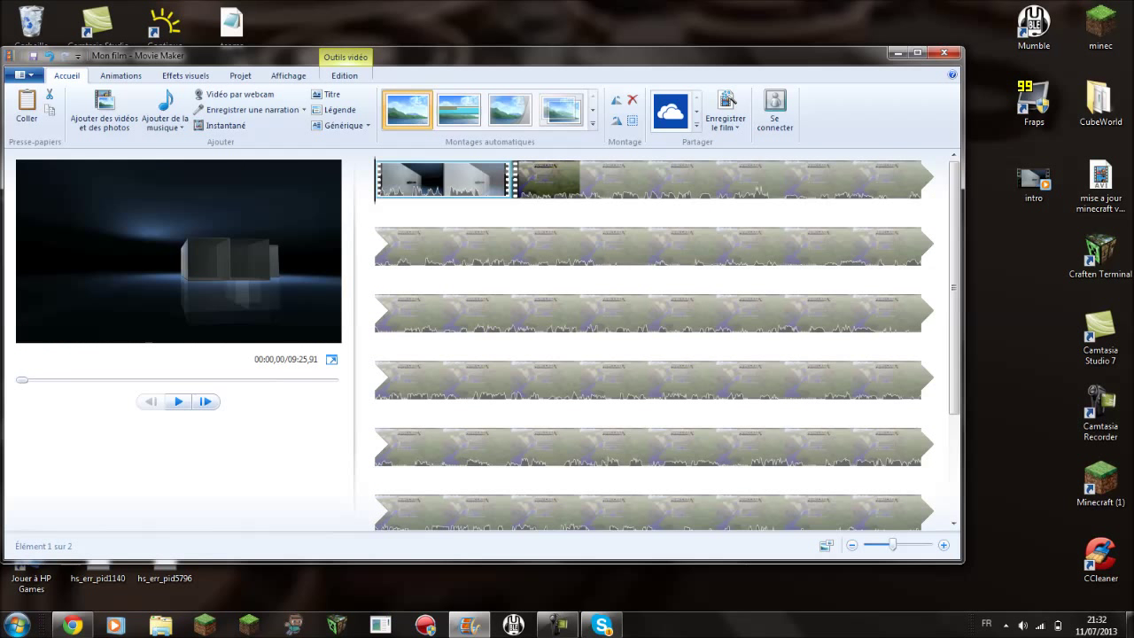
{"action": "key", "text": "space"}
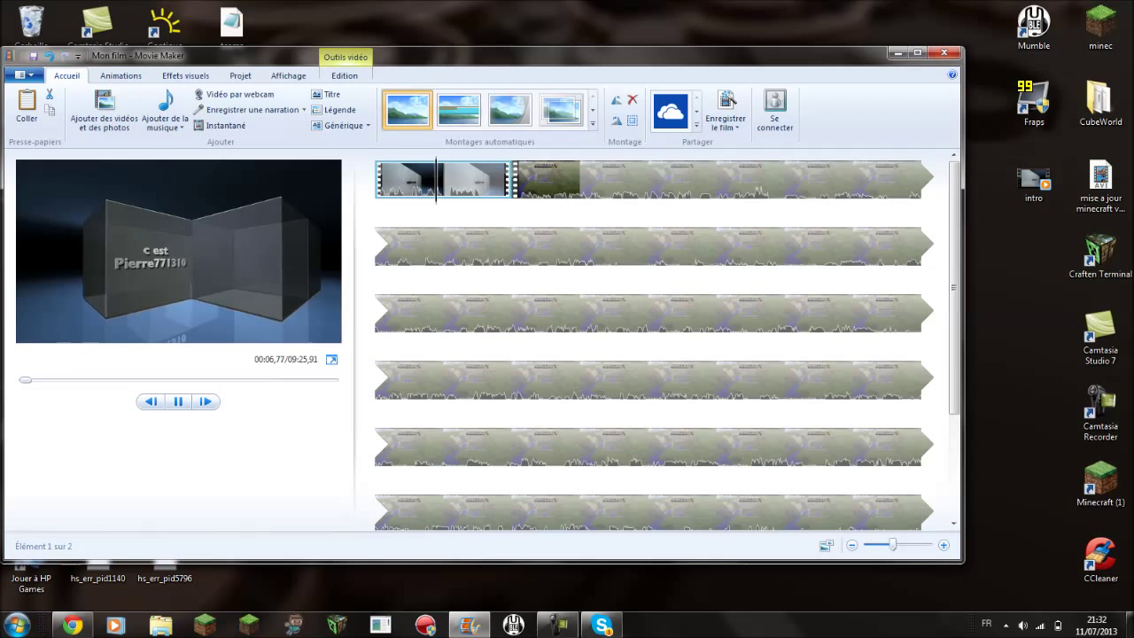
{"action": "left_click", "coordinate": [24, 74]}
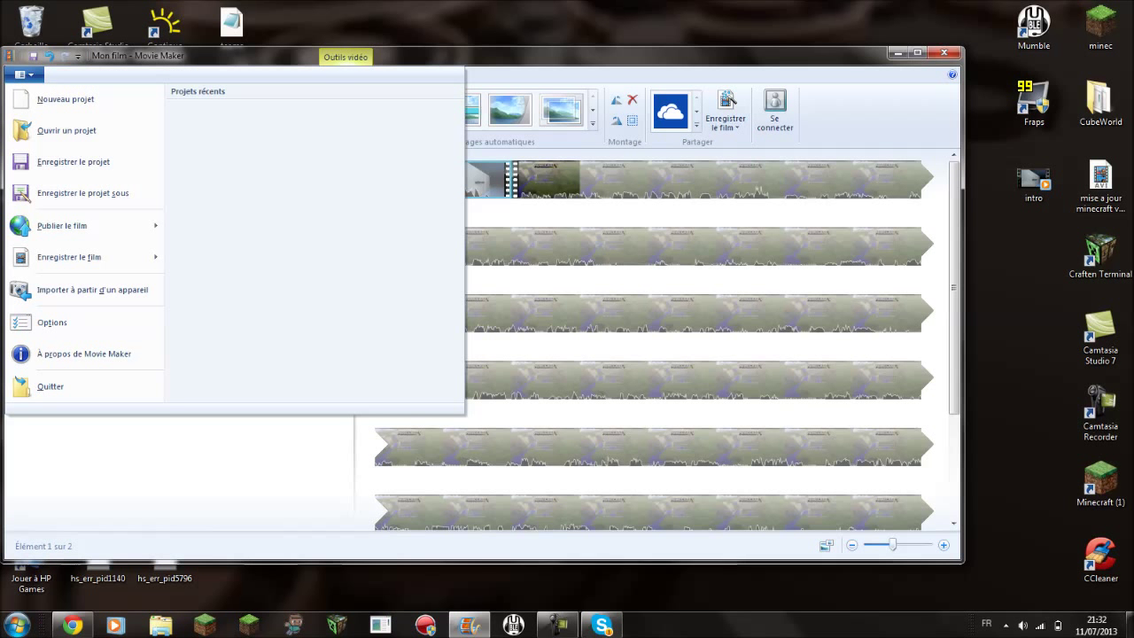
{"action": "left_click", "coordinate": [73, 161]}
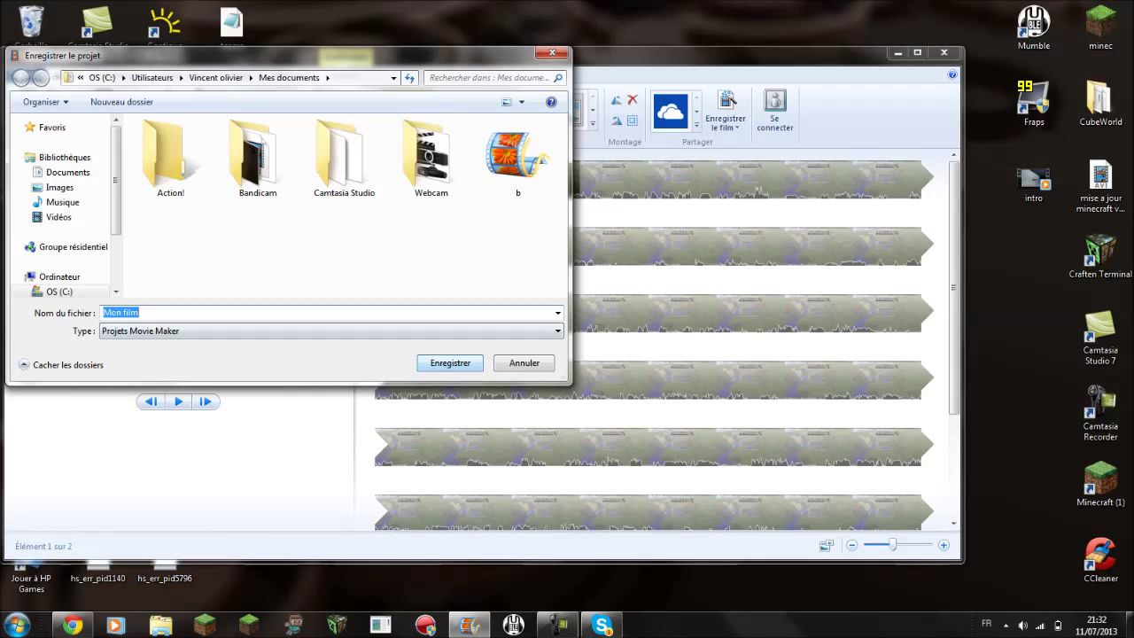
{"action": "key", "text": "Return"}
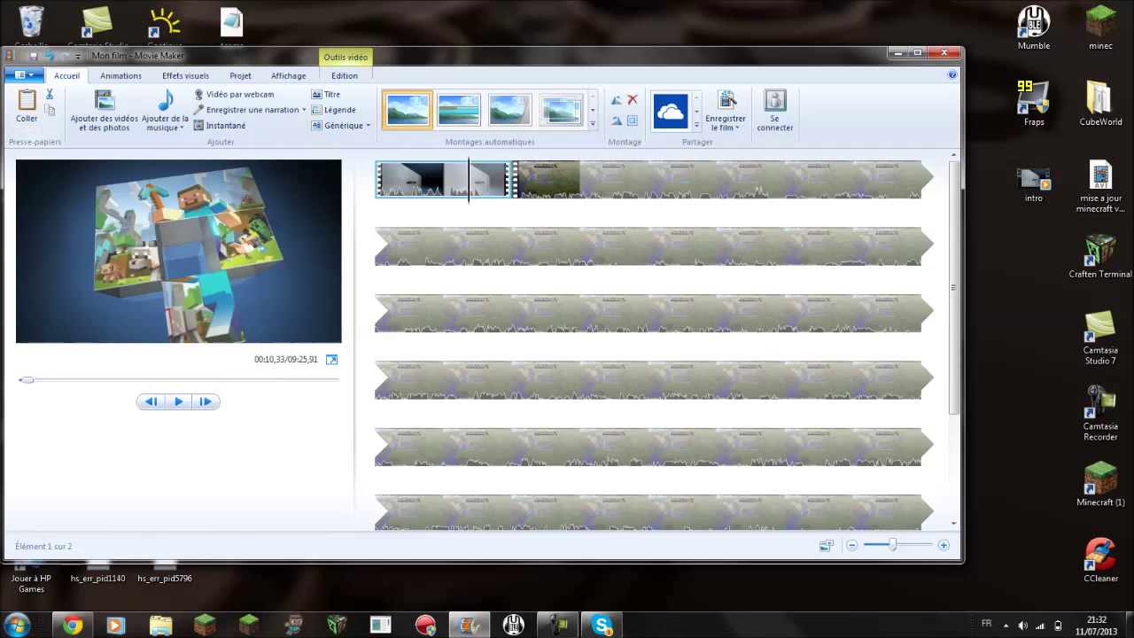
{"action": "left_click", "coordinate": [23, 74]}
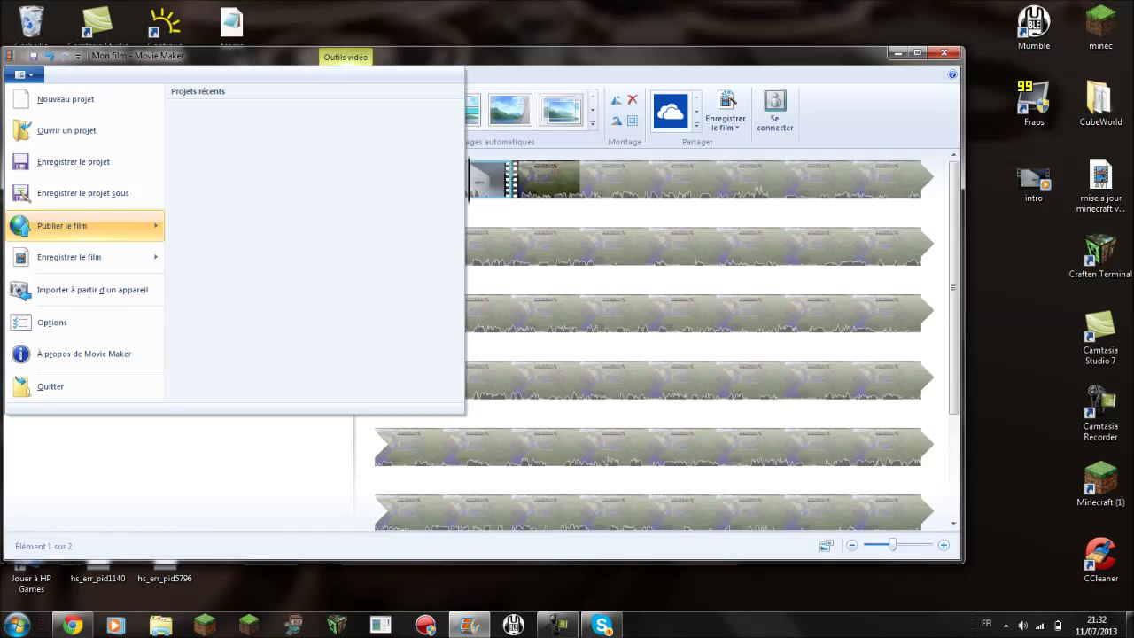
{"action": "mouse_move", "coordinate": [80, 257]}
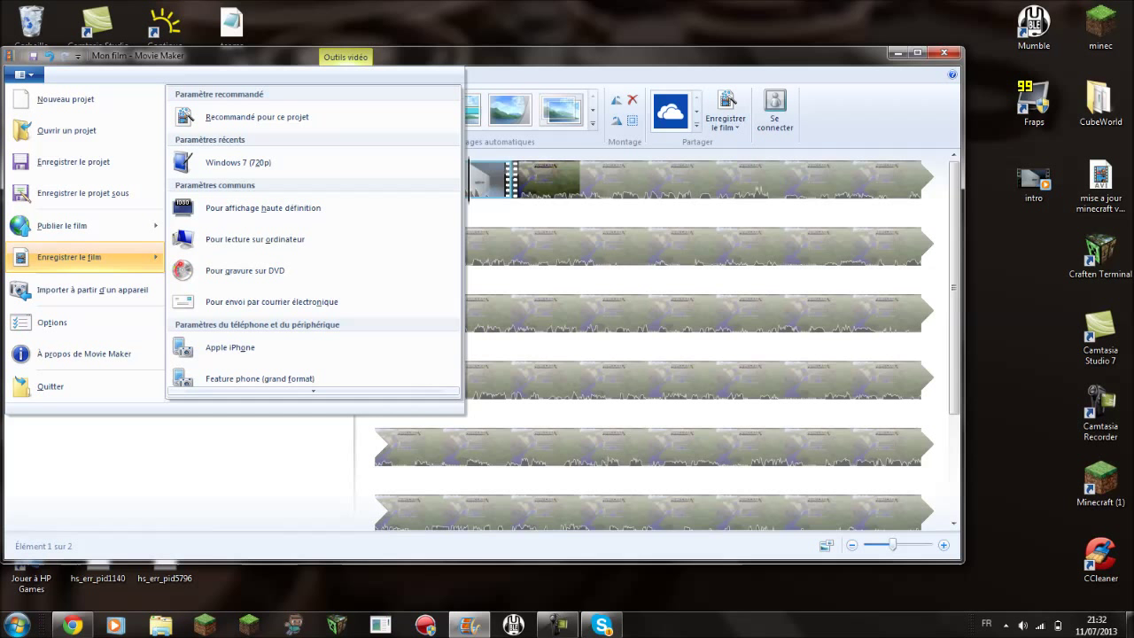
{"action": "scroll", "coordinate": [314, 248], "scroll_direction": "down", "scroll_amount": 2}
{"action": "scroll", "coordinate": [313, 214], "scroll_direction": "down", "scroll_amount": 3}
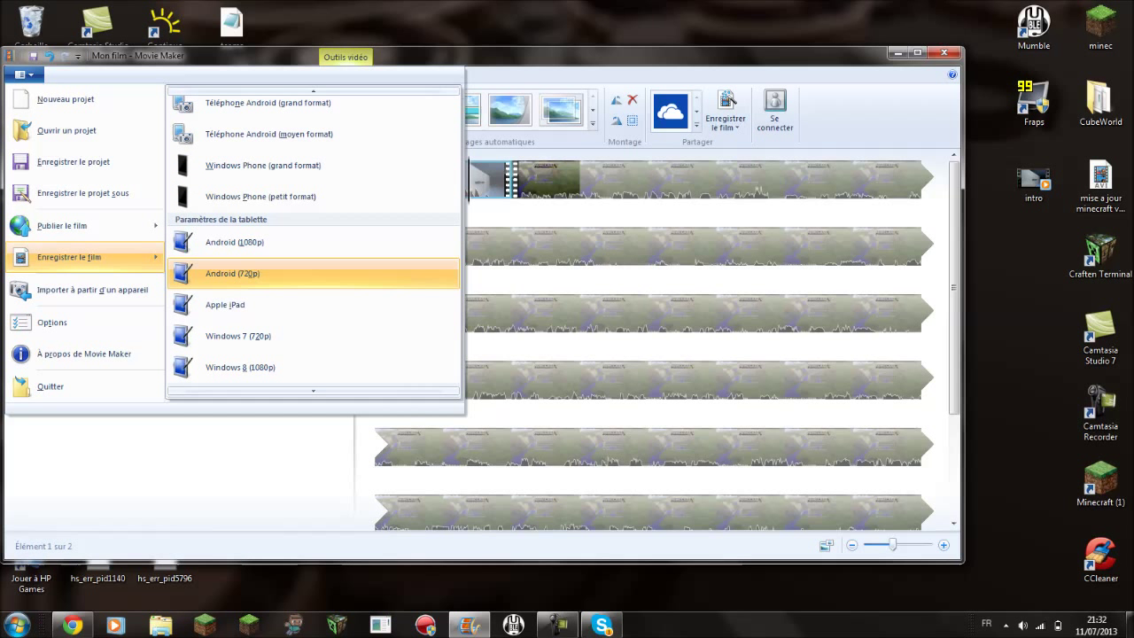
{"action": "scroll", "coordinate": [314, 284], "scroll_direction": "down", "scroll_amount": 2}
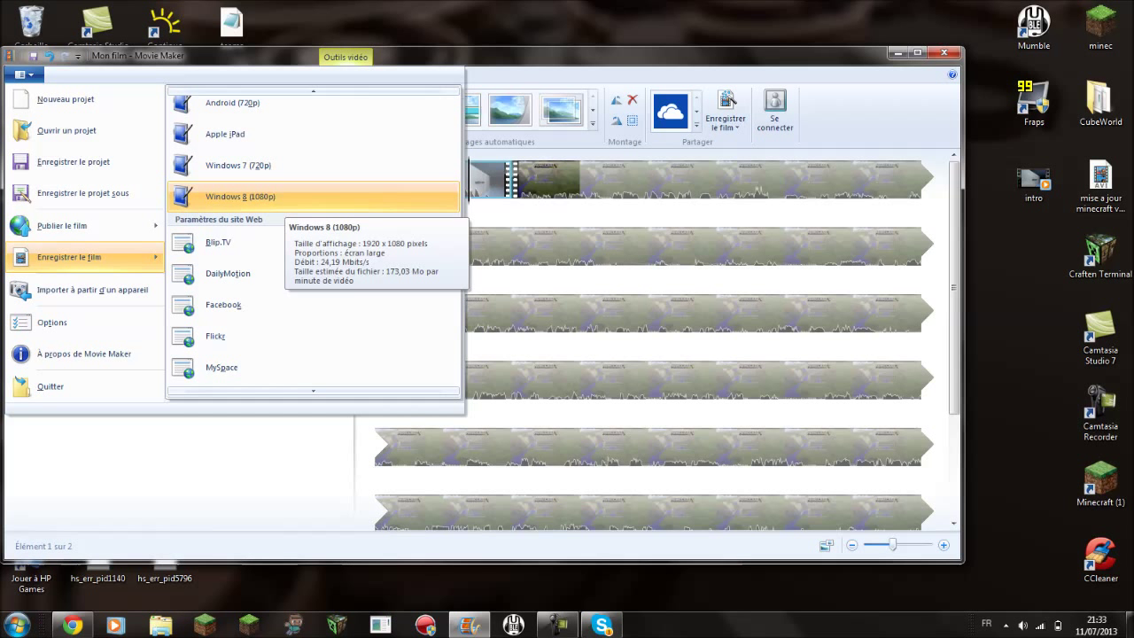
{"action": "key", "text": "Escape"}
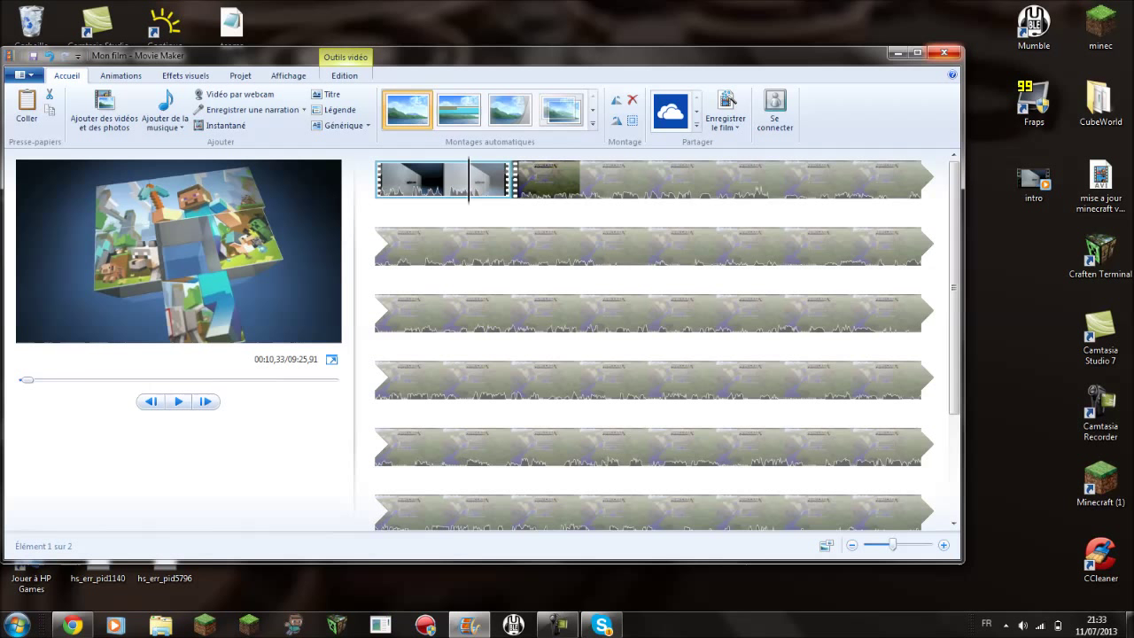
{"action": "left_click", "coordinate": [558, 625]}
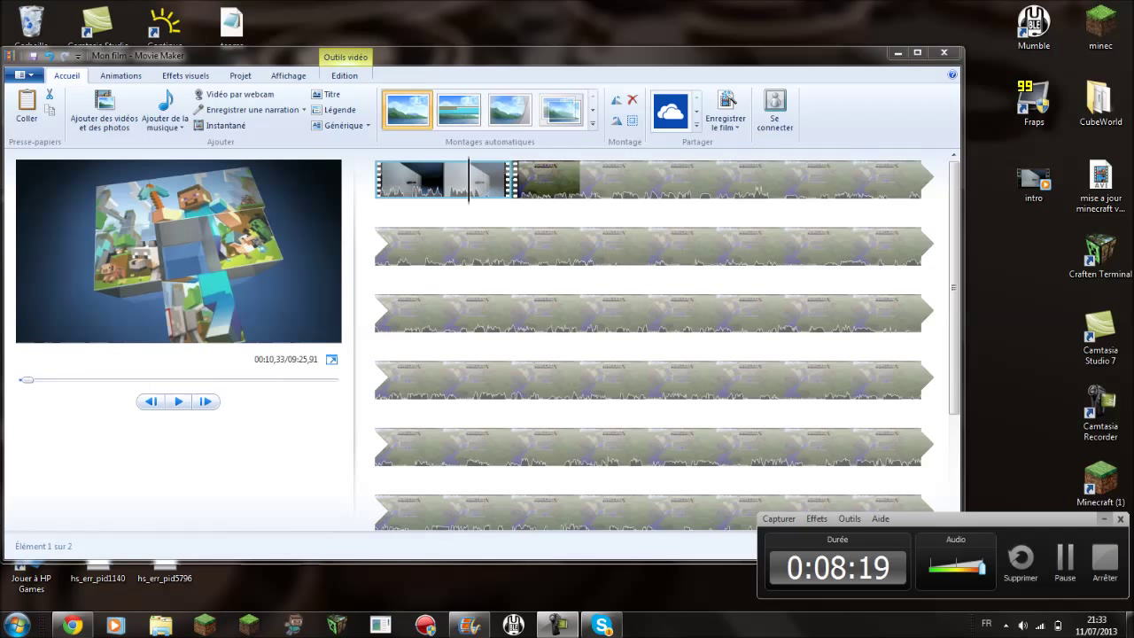